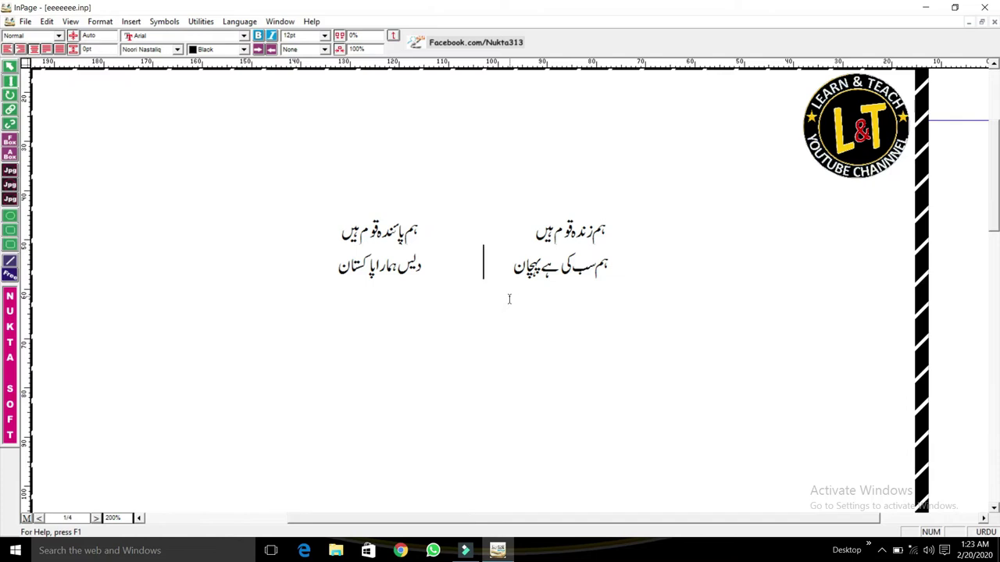
pyautogui.hotkey('ctrl', 't')
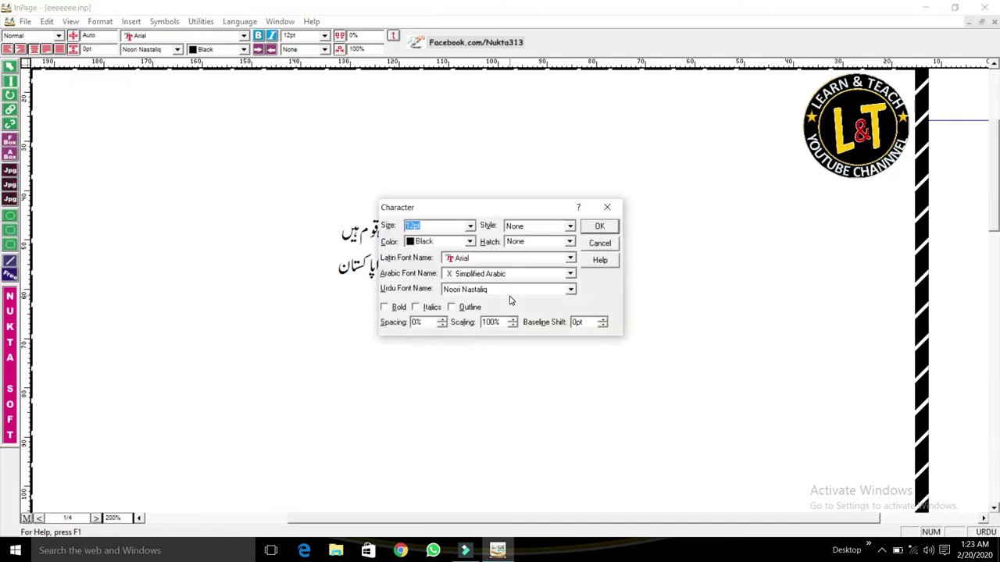
pyautogui.moveTo(480, 209); pyautogui.dragTo(629, 116)
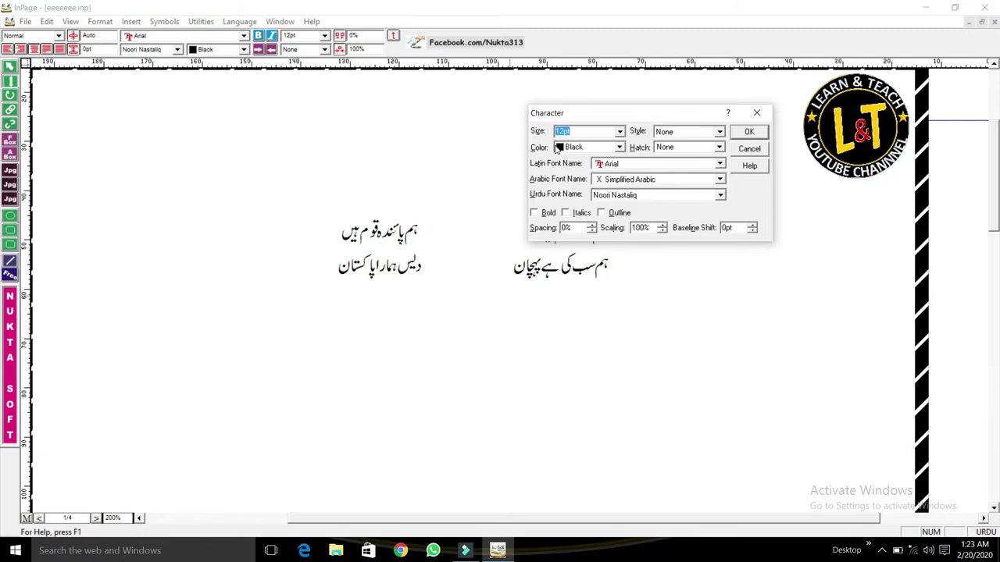
pyautogui.click(620, 147)
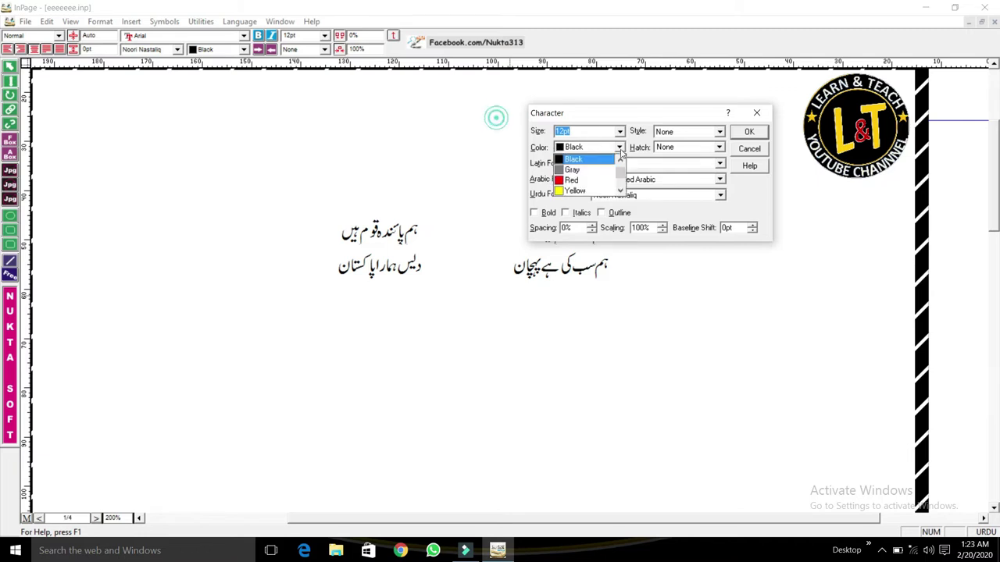
pyautogui.click(634, 115)
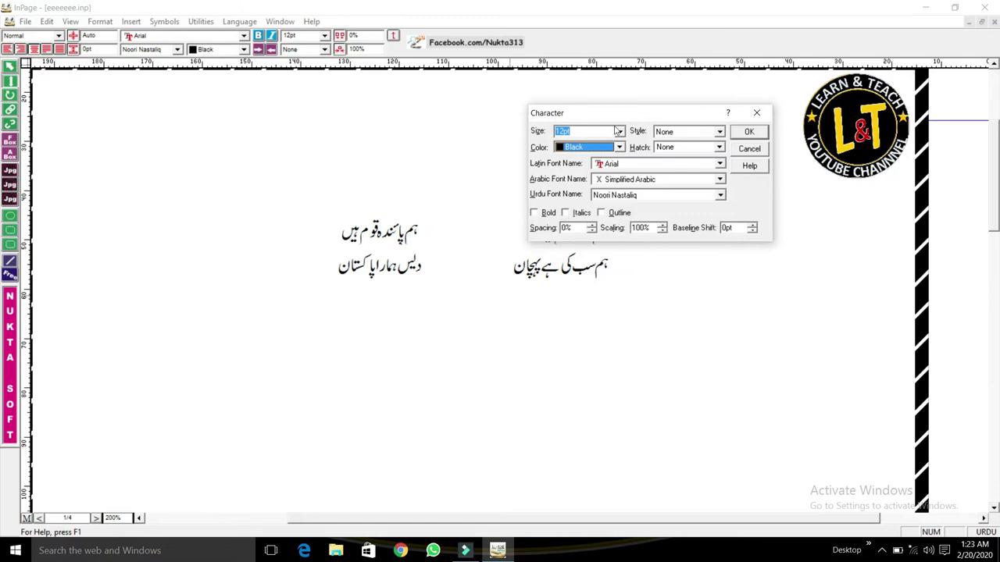
pyautogui.moveTo(617, 121); pyautogui.dragTo(629, 199)
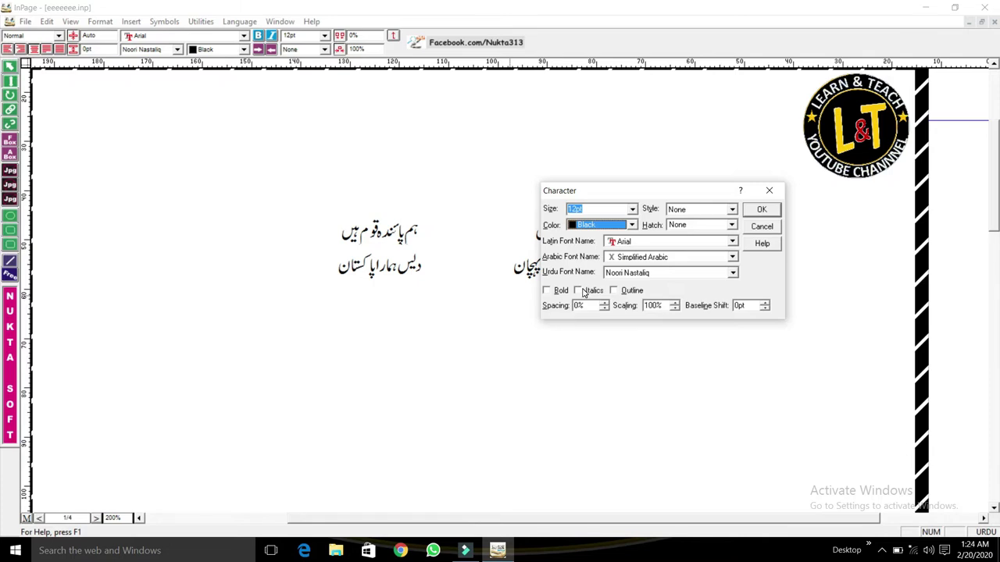
pyautogui.moveTo(688, 193); pyautogui.dragTo(671, 147)
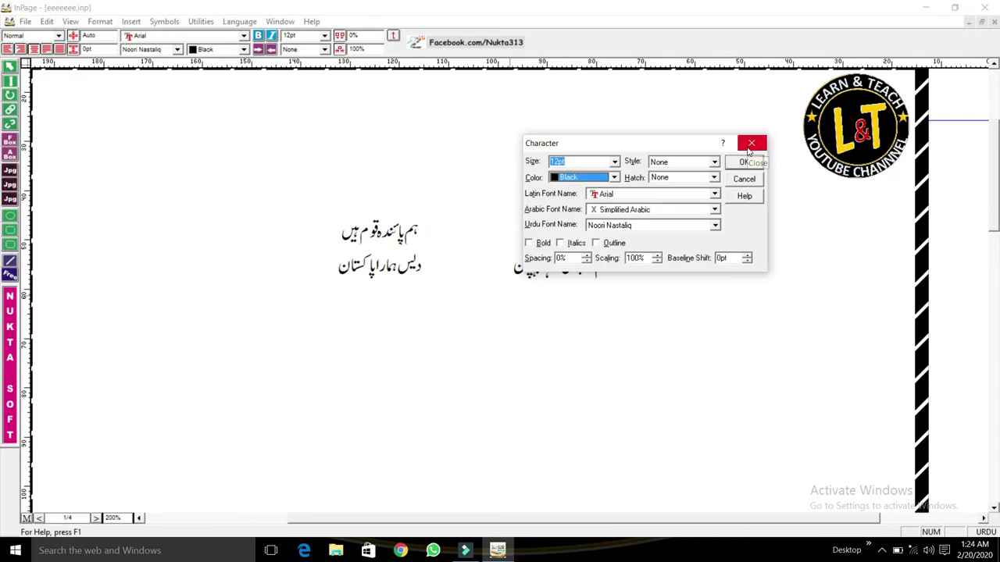
pyautogui.click(750, 145)
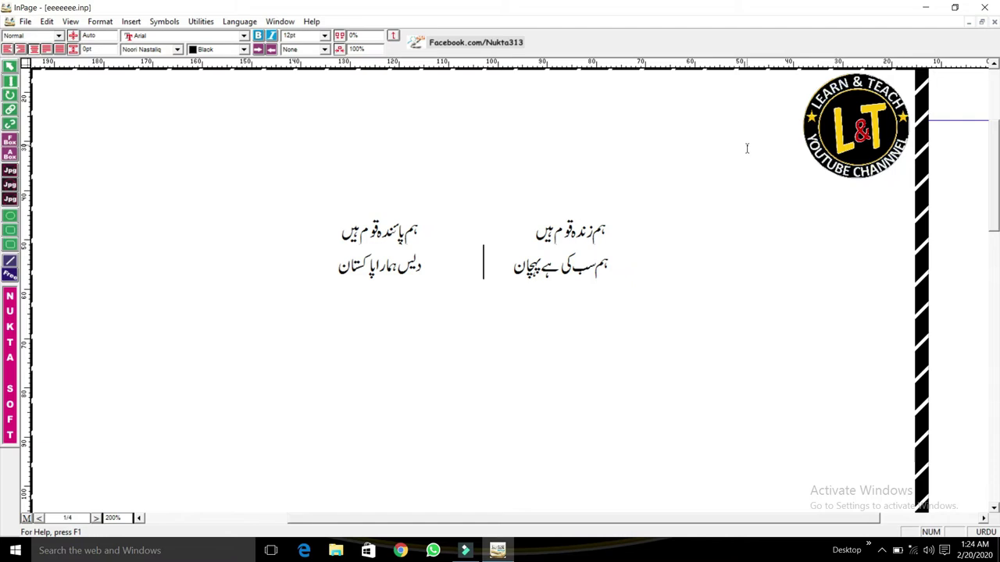
pyautogui.hotkey('ctrl', 'shift', 'f')
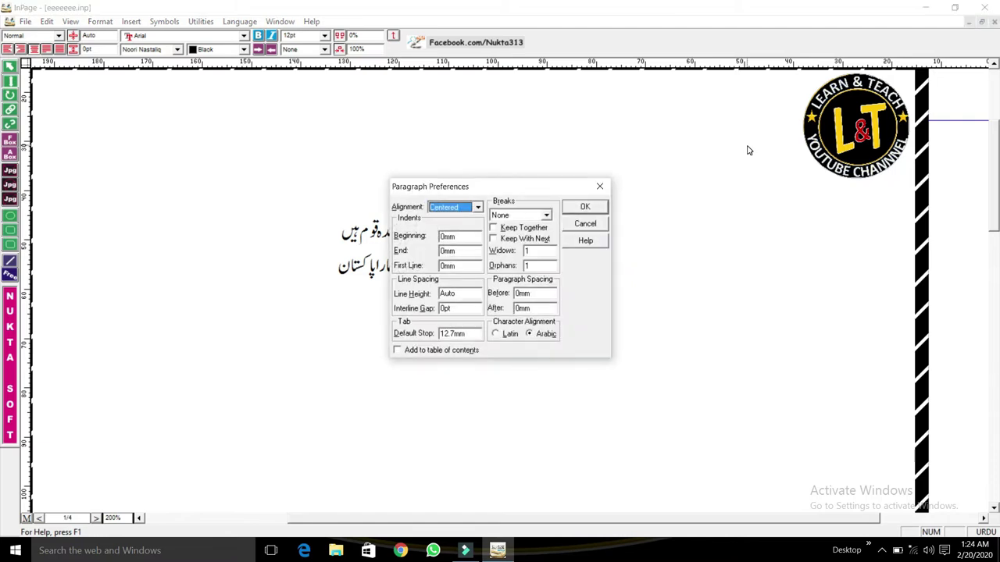
pyautogui.moveTo(529, 183)
pyautogui.mouseDown()
pyautogui.moveTo(732, 173)
pyautogui.moveTo(751, 197)
pyautogui.moveTo(740, 183)
pyautogui.mouseUp()
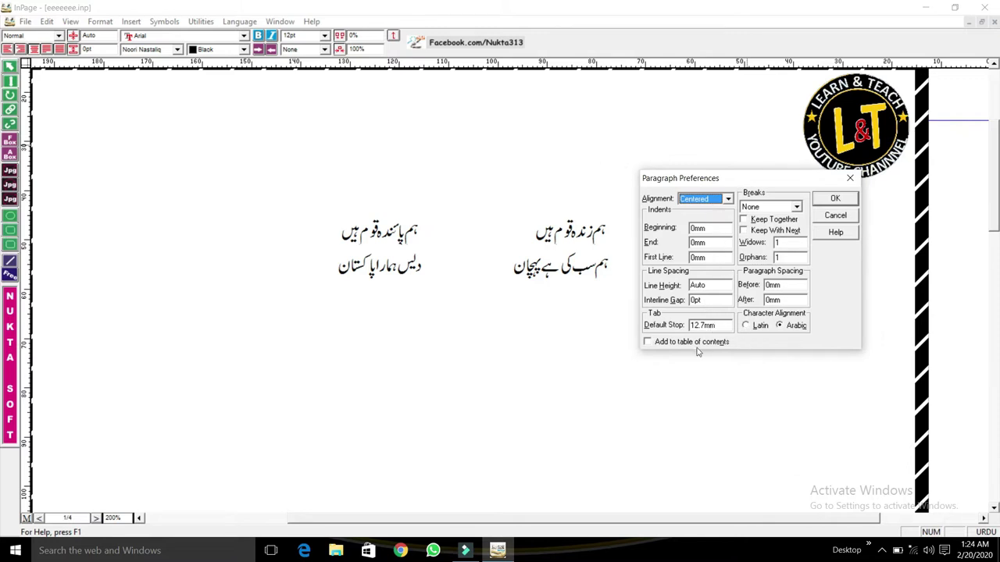
pyautogui.moveTo(674, 185); pyautogui.dragTo(654, 177)
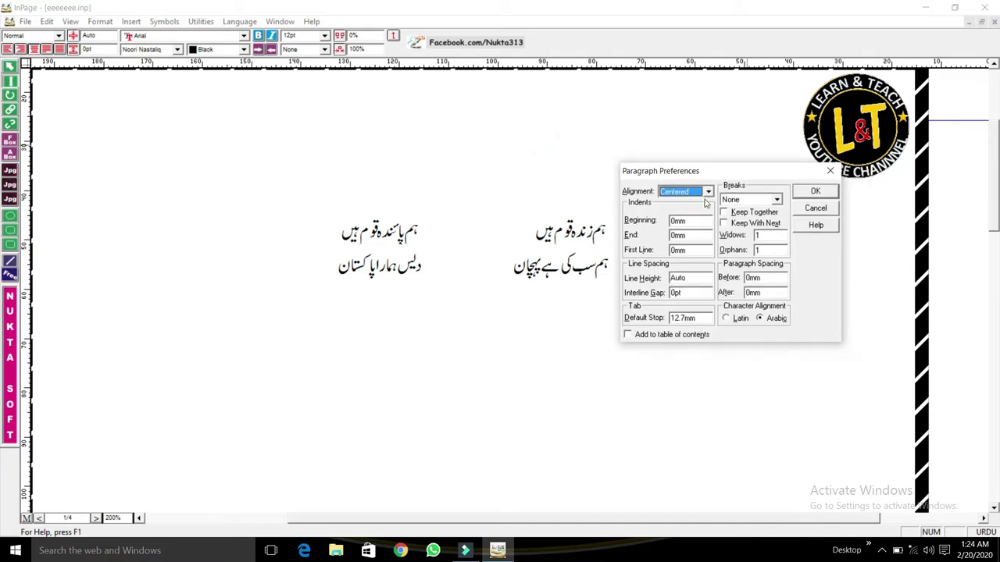
pyautogui.click(776, 201)
pyautogui.click(776, 201)
pyautogui.click(776, 200)
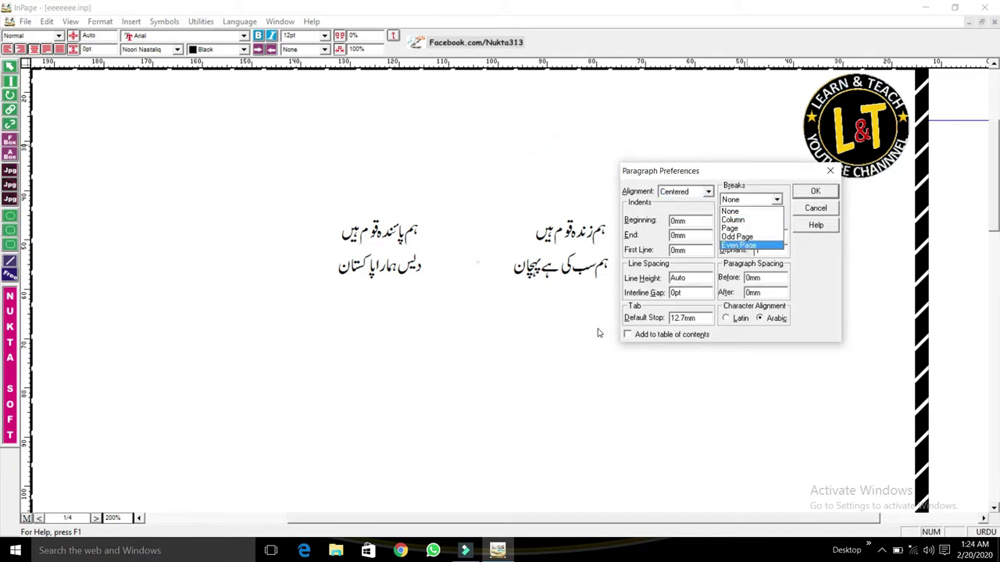
pyautogui.click(601, 333)
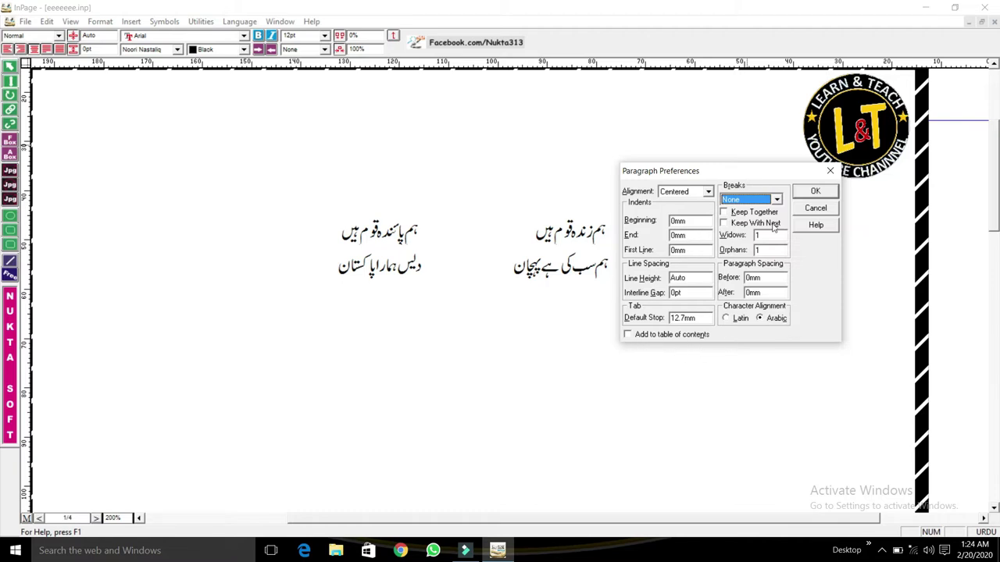
pyautogui.moveTo(678, 174); pyautogui.dragTo(656, 168)
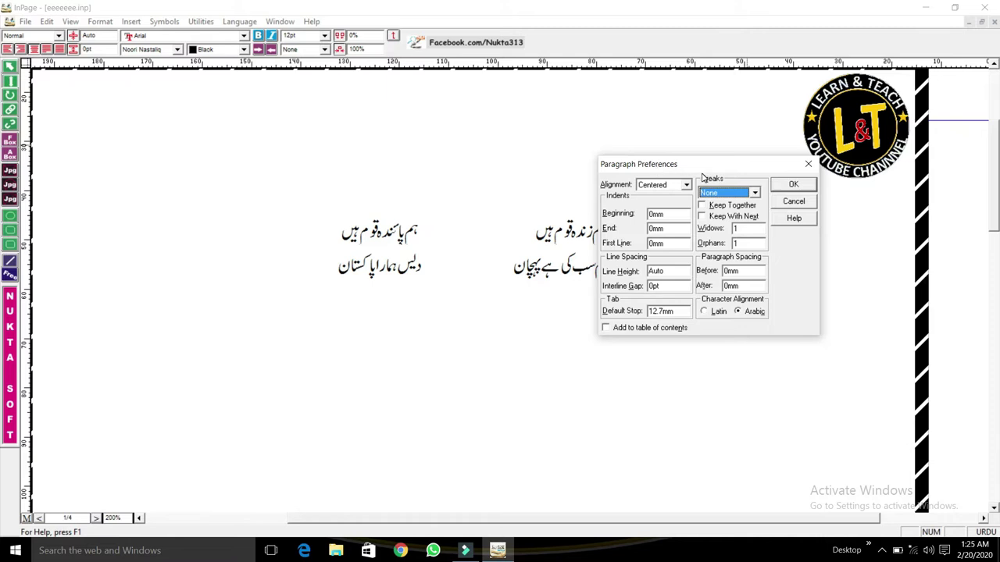
pyautogui.moveTo(758, 167); pyautogui.dragTo(762, 178)
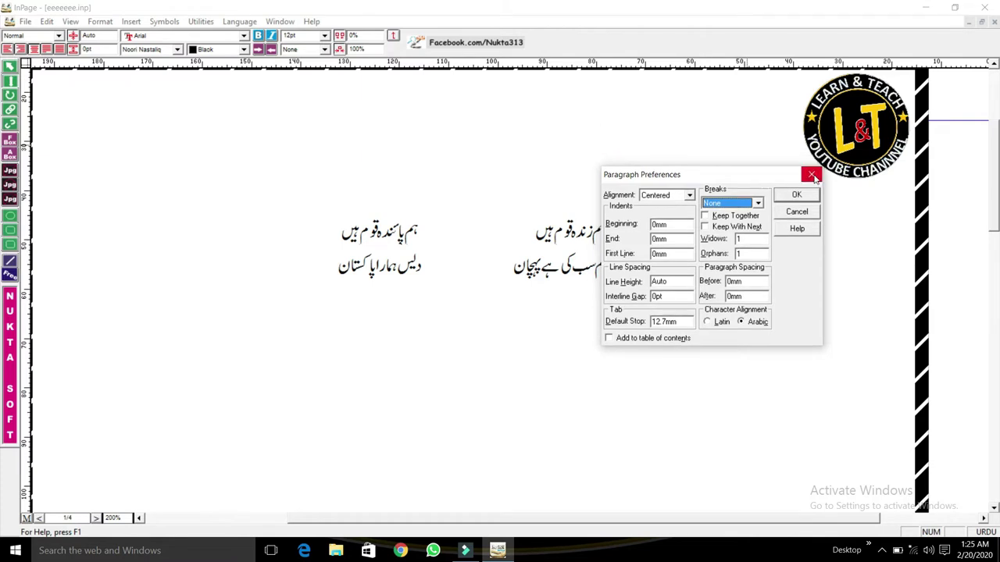
pyautogui.click(811, 175)
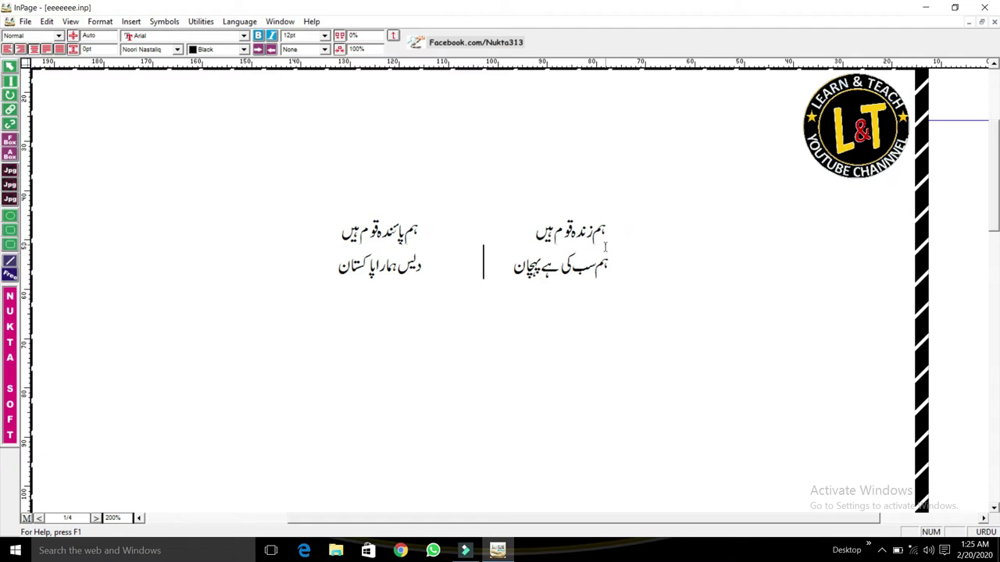
# Try tighter, then wider tracking on the line 'ہم زندہ قوم ہیں' before settling its letter spacing
pyautogui.moveTo(536, 234)
pyautogui.mouseDown()
pyautogui.moveTo(609, 234)
pyautogui.moveTo(535, 231)
pyautogui.mouseUp()
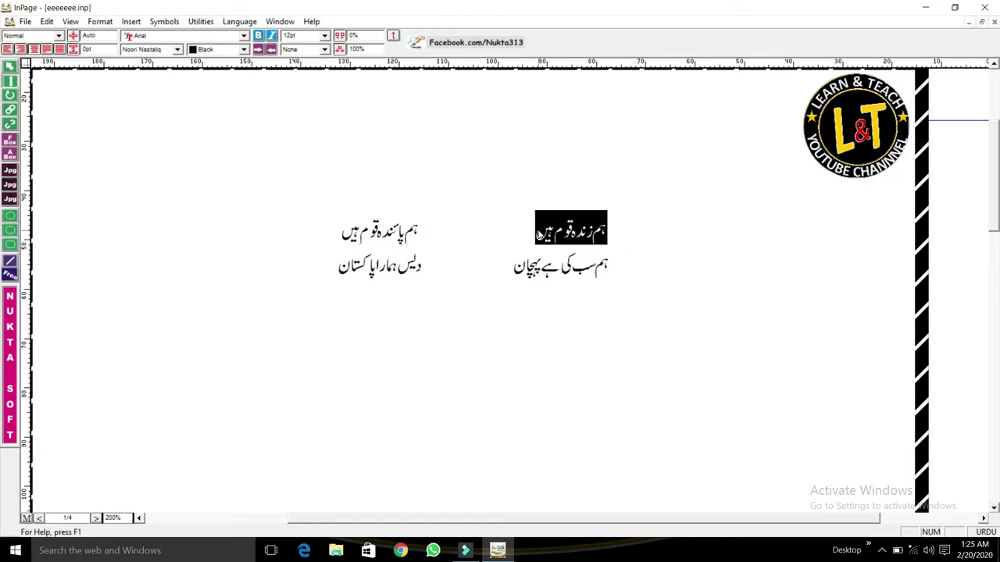
pyautogui.hotkey('ctrl', 'shift', '[')
pyautogui.hotkey('ctrl', 'shift', '[')
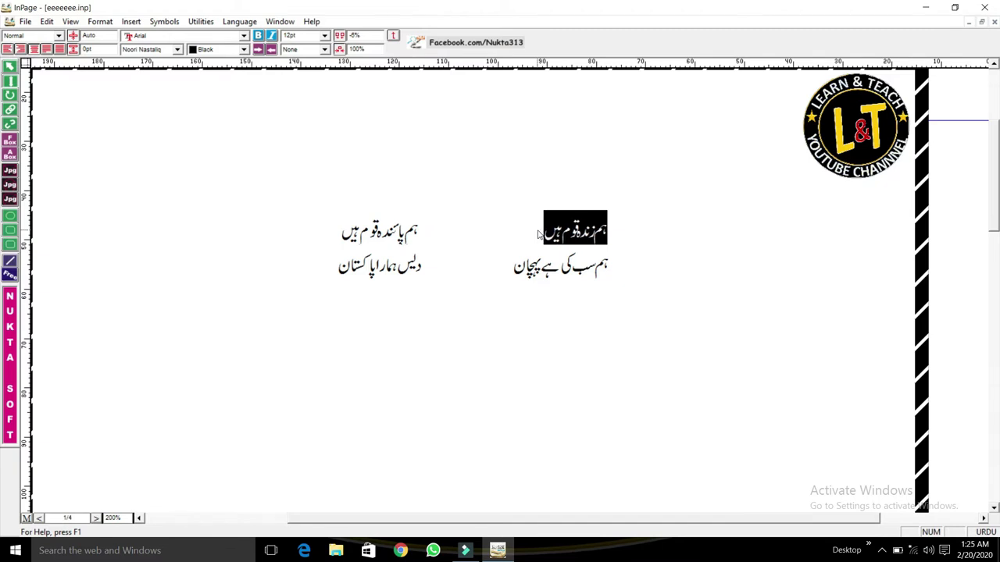
pyautogui.hotkey('ctrl', 'shift', '[')
pyautogui.hotkey('ctrl', 'shift', '[')
pyautogui.hotkey('ctrl', 'shift', '[')
pyautogui.hotkey('ctrl', 'shift', '[')
pyautogui.hotkey('ctrl', 'shift', '[')
pyautogui.hotkey('ctrl', 'shift', '[')
pyautogui.hotkey('ctrl', 'shift', '[')
pyautogui.hotkey('ctrl', 'shift', '[')
pyautogui.hotkey('ctrl', 'shift', '[')
pyautogui.hotkey('ctrl', 'shift', '[')
pyautogui.hotkey('ctrl', 'shift', '[')
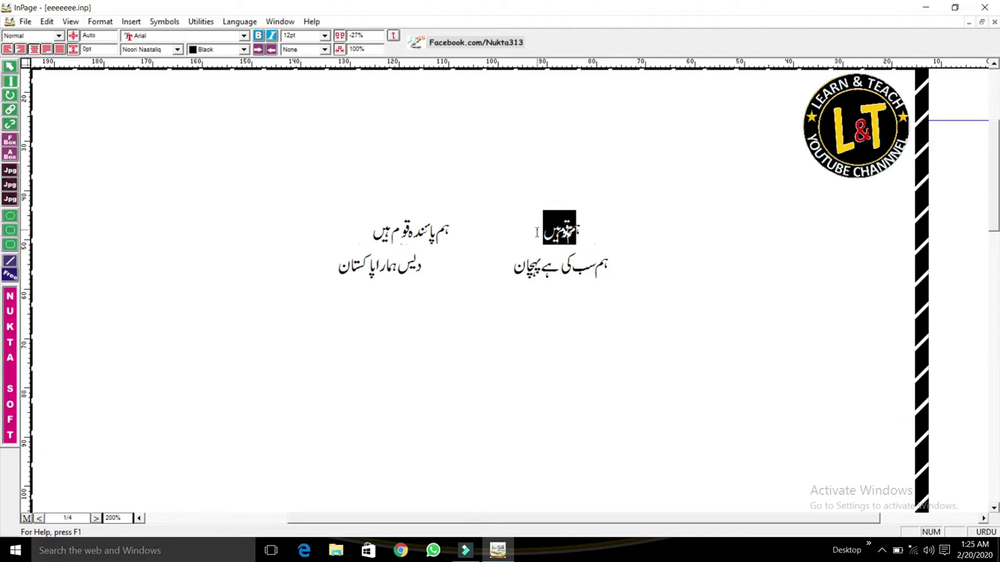
pyautogui.hotkey('ctrl', 'shift', ']')
pyautogui.hotkey('ctrl', 'shift', ']')
pyautogui.hotkey('ctrl', 'shift', ']')
pyautogui.hotkey('ctrl', 'shift', ']')
pyautogui.hotkey('ctrl', 'shift', ']')
pyautogui.hotkey('ctrl', 'shift', ']')
pyautogui.hotkey('ctrl', 'shift', ']')
pyautogui.hotkey('ctrl', 'shift', ']')
pyautogui.hotkey('ctrl', 'shift', ']')
pyautogui.hotkey('ctrl', 'shift', ']')
pyautogui.hotkey('ctrl', 'shift', ']')
pyautogui.hotkey('ctrl', 'shift', ']')
pyautogui.hotkey('ctrl', 'shift', ']')
pyautogui.hotkey('ctrl', 'shift', ']')
pyautogui.hotkey('ctrl', 'shift', ']')
pyautogui.hotkey('ctrl', 'shift', ']')
pyautogui.hotkey('ctrl', 'shift', ']')
pyautogui.hotkey('ctrl', 'shift', ']')
pyautogui.hotkey('ctrl', 'shift', ']')
pyautogui.hotkey('ctrl', 'shift', ']')
pyautogui.hotkey('ctrl', 'shift', ']')
pyautogui.hotkey('ctrl', 'shift', ']')
pyautogui.hotkey('ctrl', 'shift', ']')
pyautogui.hotkey('ctrl', 'shift', ']')
pyautogui.hotkey('ctrl', 'shift', ']')
pyautogui.hotkey('ctrl', 'shift', ']')
pyautogui.hotkey('ctrl', 'shift', ']')
pyautogui.hotkey('ctrl', 'shift', ']')
pyautogui.hotkey('ctrl', 'shift', ']')
pyautogui.hotkey('ctrl', 'shift', ']')
pyautogui.hotkey('ctrl', 'shift', ']')
pyautogui.hotkey('ctrl', 'shift', ']')
pyautogui.hotkey('ctrl', 'shift', ']')
pyautogui.hotkey('ctrl', 'shift', ']')
pyautogui.hotkey('ctrl', 'shift', ']')
pyautogui.hotkey('ctrl', 'shift', ']')
pyautogui.hotkey('ctrl', 'shift', ']')
pyautogui.hotkey('ctrl', 'shift', ']')
pyautogui.hotkey('ctrl', 'shift', ']')
pyautogui.hotkey('ctrl', 'shift', ']')
pyautogui.hotkey('ctrl', 'shift', ']')
pyautogui.hotkey('ctrl', 'shift', ']')
pyautogui.hotkey('ctrl', 'shift', ']')
pyautogui.hotkey('ctrl', 'shift', ']')
pyautogui.hotkey('ctrl', 'shift', ']')
pyautogui.hotkey('ctrl', 'shift', ']')
pyautogui.hotkey('ctrl', 'shift', ']')
pyautogui.hotkey('ctrl', 'shift', ']')
pyautogui.hotkey('ctrl', 'shift', ']')
pyautogui.hotkey('ctrl', 'shift', ']')
pyautogui.hotkey('ctrl', 'shift', ']')
pyautogui.hotkey('ctrl', 'shift', ']')
pyautogui.hotkey('ctrl', 'shift', ']')
pyautogui.hotkey('ctrl', 'shift', ']')
pyautogui.hotkey('ctrl', 'shift', ']')
pyautogui.hotkey('ctrl', 'shift', ']')
pyautogui.hotkey('ctrl', 'shift', '[')
pyautogui.hotkey('ctrl', 'shift', '[')
pyautogui.hotkey('ctrl', 'shift', '[')
pyautogui.hotkey('ctrl', 'shift', '[')
pyautogui.hotkey('ctrl', 'shift', '[')
pyautogui.hotkey('ctrl', 'shift', '[')
pyautogui.hotkey('ctrl', 'shift', '[')
pyautogui.hotkey('ctrl', 'shift', '[')
pyautogui.hotkey('ctrl', 'shift', '[')
pyautogui.hotkey('ctrl', 'shift', '[')
pyautogui.hotkey('ctrl', 'shift', '[')
pyautogui.hotkey('ctrl', 'shift', '[')
pyautogui.hotkey('ctrl', 'shift', '[')
pyautogui.hotkey('ctrl', 'shift', '[')
pyautogui.hotkey('ctrl', 'shift', ']')
pyautogui.hotkey('ctrl', 'shift', ']')
pyautogui.hotkey('ctrl', 'shift', ']')
pyautogui.hotkey('ctrl', 'shift', ']')
pyautogui.hotkey('ctrl', 'shift', ']')
pyautogui.hotkey('ctrl', 'shift', ']')
pyautogui.hotkey('ctrl', 'shift', ']')
pyautogui.hotkey('ctrl', 'shift', ']')
pyautogui.hotkey('ctrl', 'shift', ']')
pyautogui.hotkey('ctrl', 'shift', ']')
pyautogui.hotkey('ctrl', 'shift', ']')
pyautogui.hotkey('ctrl', 'shift', ']')
pyautogui.hotkey('ctrl', 'shift', ']')
pyautogui.hotkey('ctrl', 'shift', ']')
pyautogui.hotkey('ctrl', 'shift', ']')
pyautogui.hotkey('ctrl', 'shift', ']')
pyautogui.hotkey('ctrl', 'shift', ']')
pyautogui.hotkey('ctrl', 'shift', '[')
pyautogui.hotkey('ctrl', 'shift', '[')
pyautogui.hotkey('ctrl', 'shift', '[')
pyautogui.hotkey('ctrl', 'shift', '[')
pyautogui.hotkey('ctrl', 'shift', '[')
pyautogui.hotkey('ctrl', 'shift', ']')
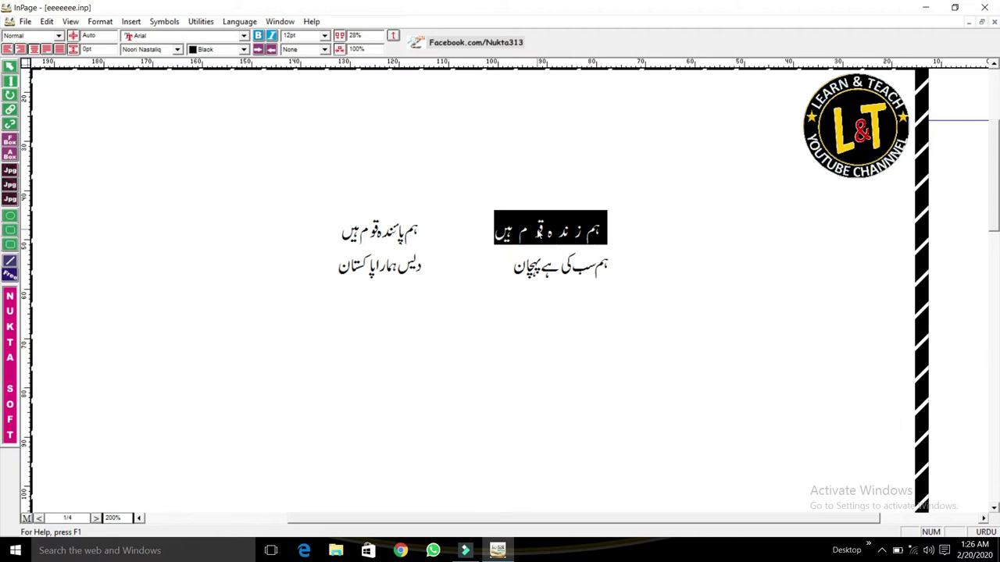
pyautogui.hotkey('ctrl', 'shift', '[')
pyautogui.hotkey('ctrl', 'shift', '[')
pyautogui.hotkey('ctrl', 'shift', '[')
pyautogui.hotkey('ctrl', 'shift', '[')
pyautogui.hotkey('ctrl', 'shift', '[')
pyautogui.hotkey('ctrl', 'shift', '[')
pyautogui.hotkey('ctrl', 'shift', '[')
pyautogui.hotkey('ctrl', 'shift', '[')
pyautogui.hotkey('ctrl', 'shift', '[')
pyautogui.hotkey('ctrl', 'shift', '[')
pyautogui.hotkey('ctrl', 'shift', '[')
pyautogui.hotkey('ctrl', 'shift', '[')
pyautogui.hotkey('ctrl', 'shift', '[')
pyautogui.hotkey('ctrl', 'shift', '[')
pyautogui.hotkey('ctrl', 'shift', '[')
pyautogui.hotkey('ctrl', 'shift', '[')
pyautogui.hotkey('ctrl', 'shift', '[')
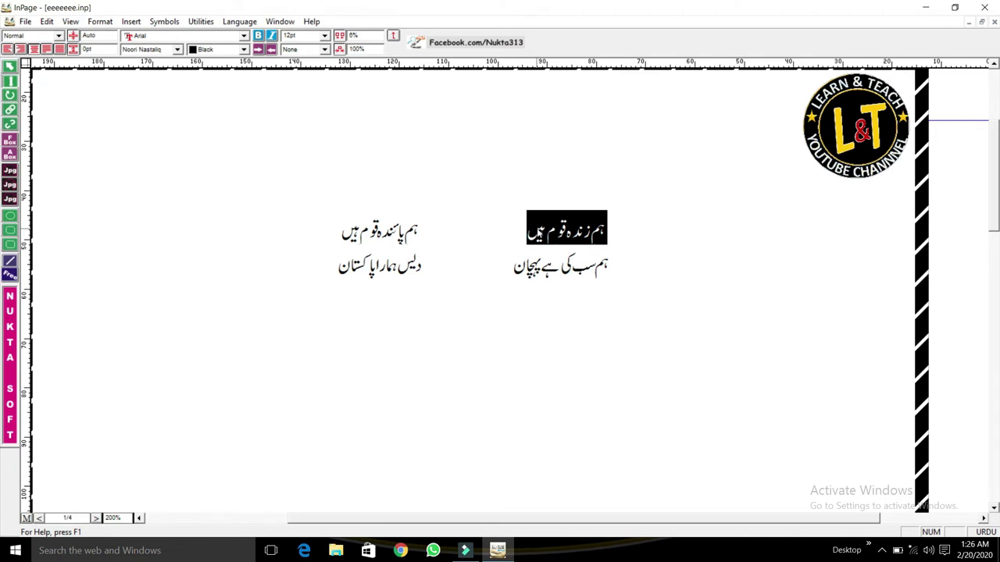
pyautogui.click(421, 230)
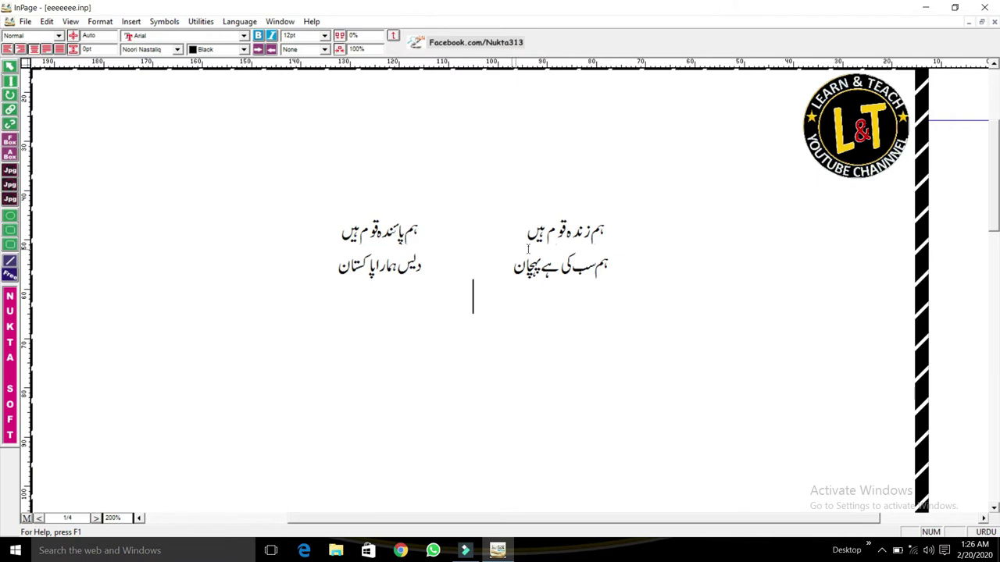
# Apply a positive baseline shift to raise the word 'زندہ' in the first verse line
pyautogui.moveTo(565, 235); pyautogui.dragTo(593, 234)
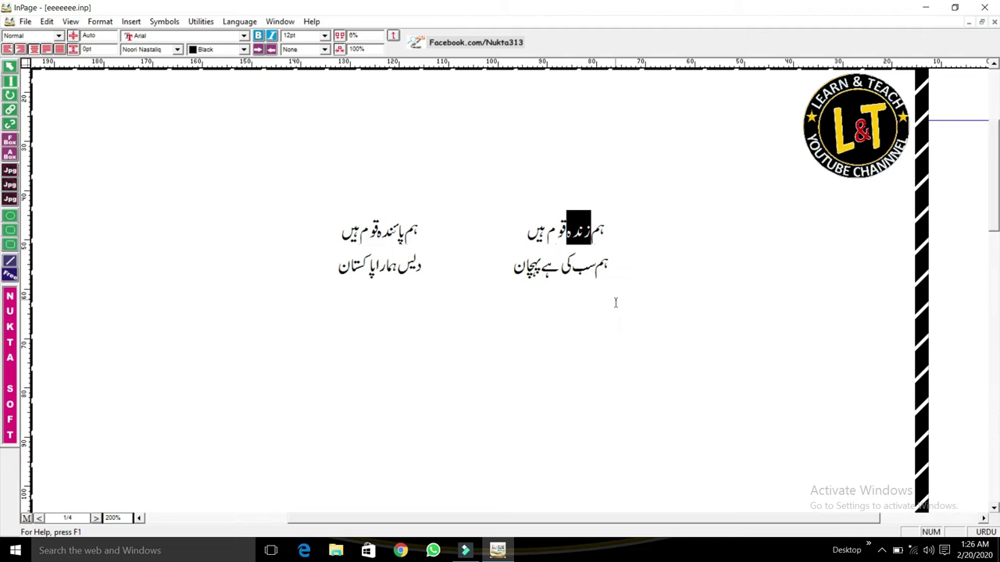
pyautogui.hotkey('ctrl', 'shift', '=')
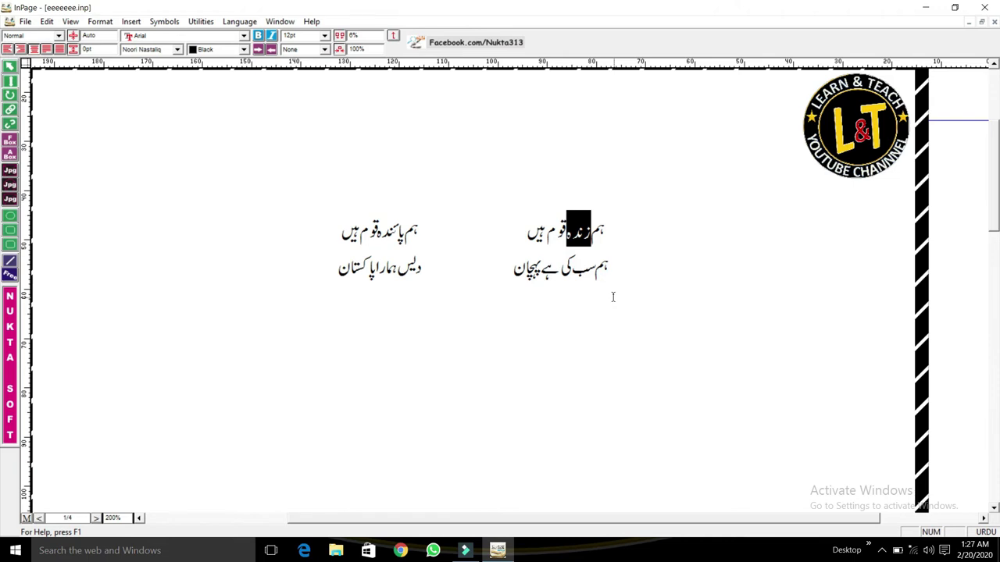
pyautogui.click(623, 288)
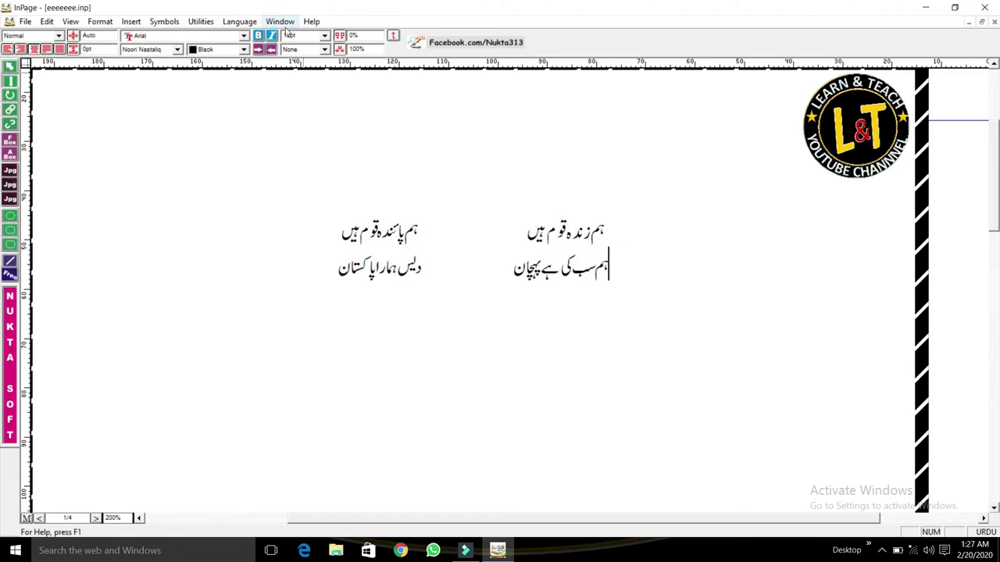
# Select the first verse line 'ہم زندہ قوم ہیں' and set its font size to 32pt
pyautogui.click(326, 37)
pyautogui.click(328, 36)
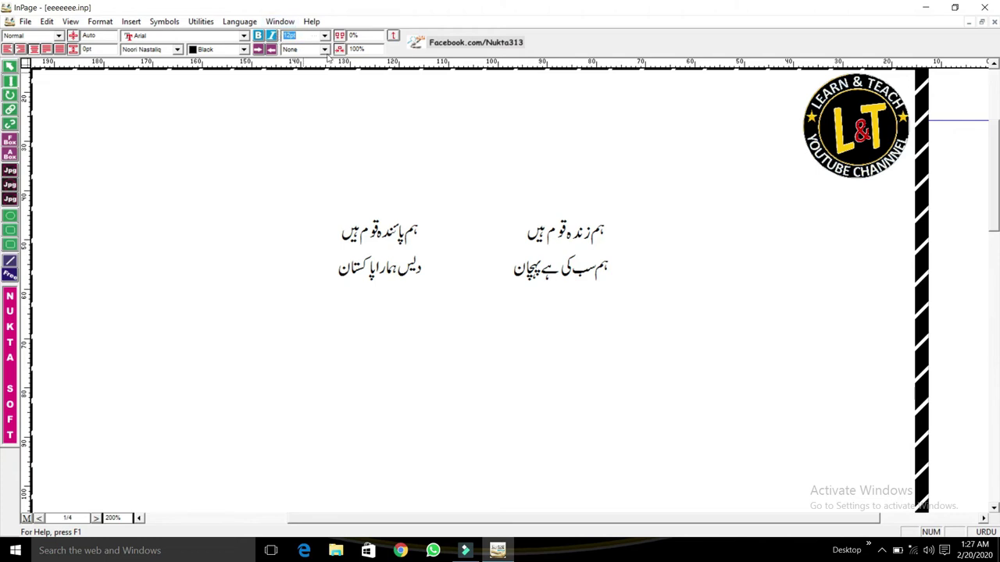
pyautogui.click(517, 239)
pyautogui.moveTo(525, 234)
pyautogui.mouseDown()
pyautogui.moveTo(616, 234)
pyautogui.moveTo(530, 243)
pyautogui.mouseUp()
pyautogui.click(500, 180)
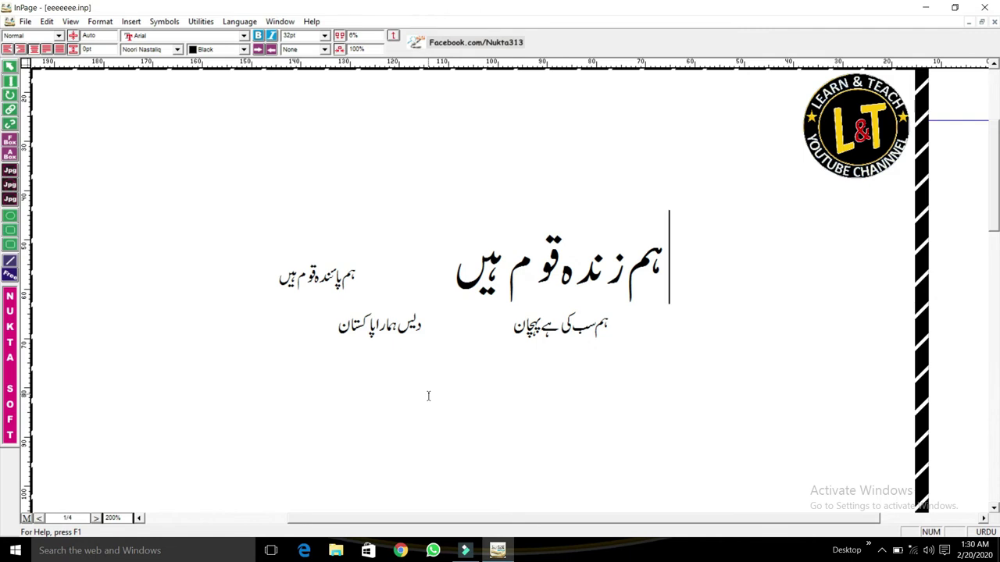
pyautogui.press('End')
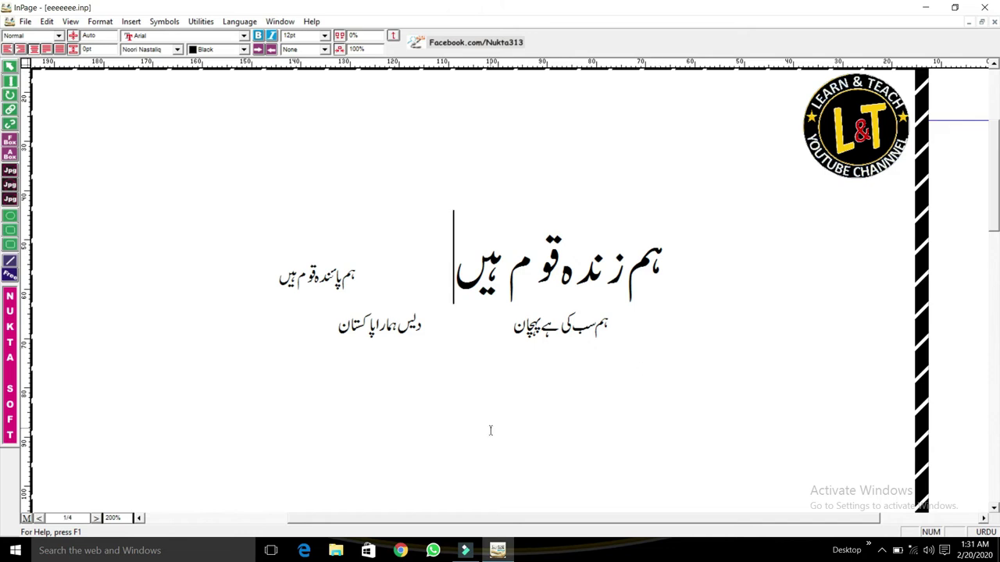
# Select the frame's text and reduce the heading line to 20pt
pyautogui.hotkey('ctrl', 'a')
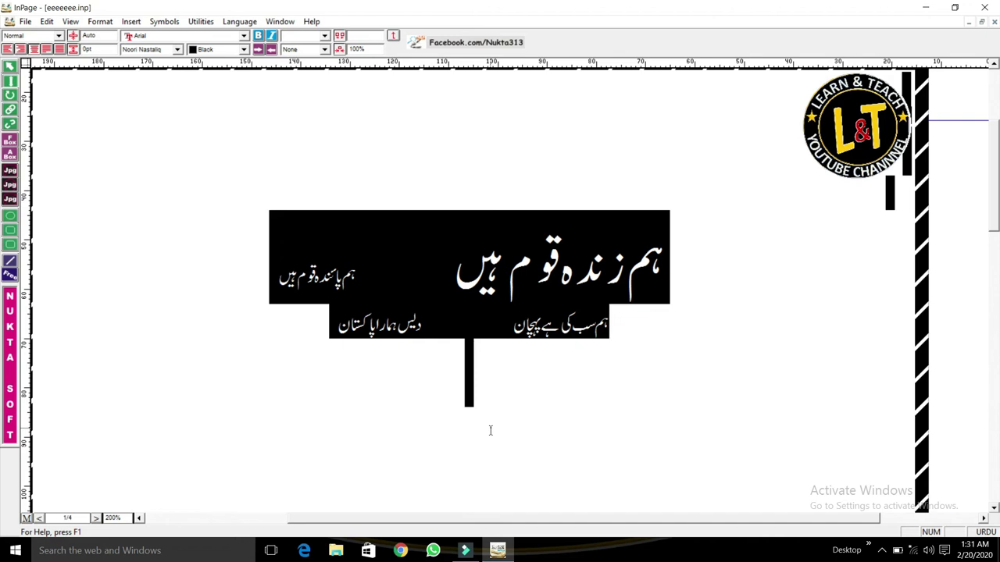
pyautogui.hotkey('ctrl', 'z')
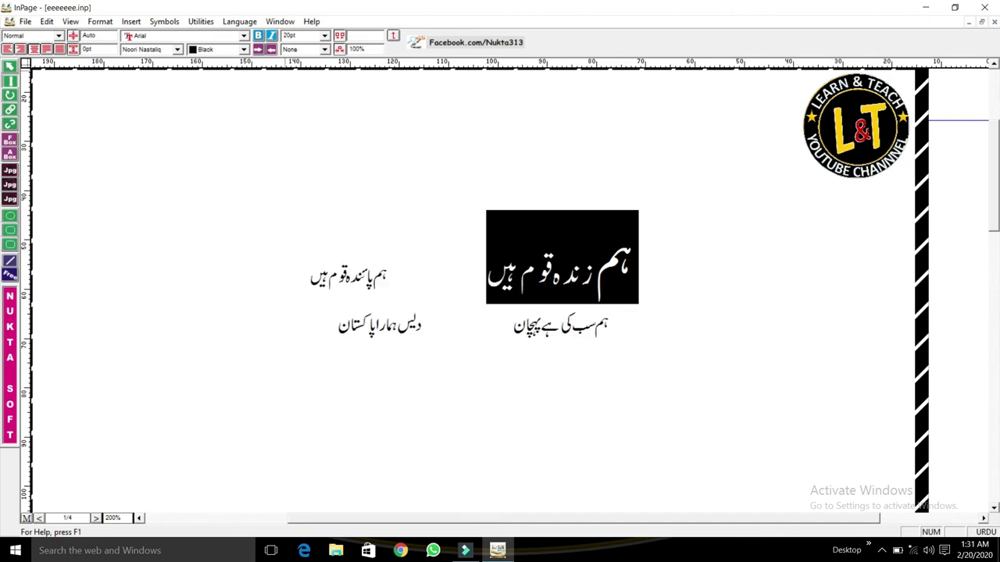
pyautogui.click(474, 276)
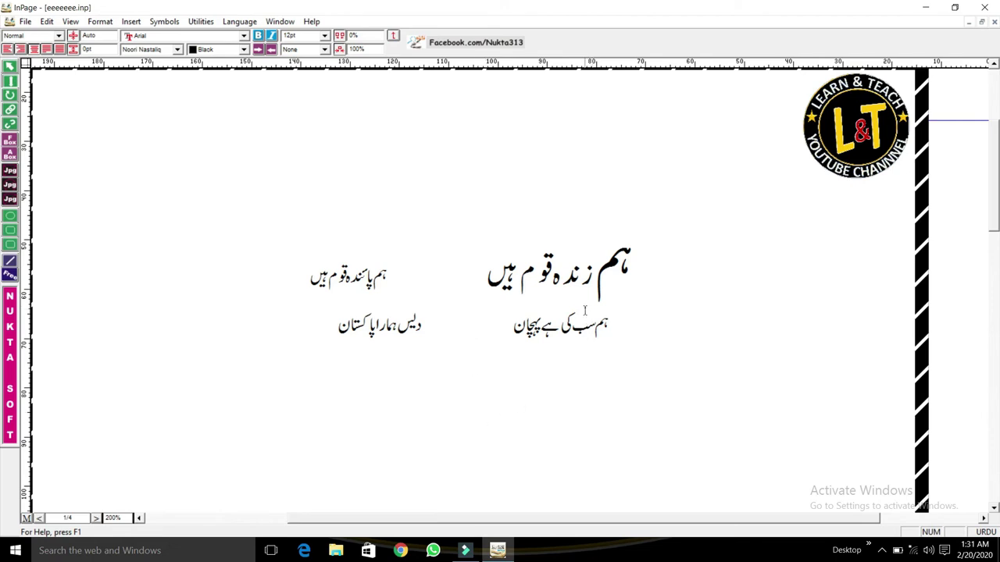
# Make trial selections across the heading and the second verse line 'ہم سب کی ہے'
pyautogui.keyDown('shift'); pyautogui.click(367, 283); pyautogui.keyUp('shift')
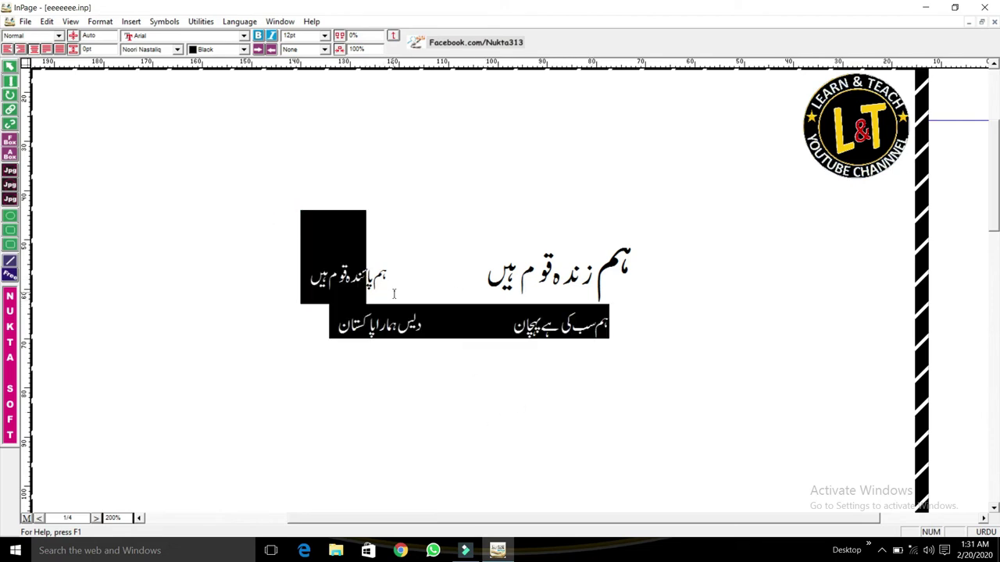
pyautogui.click(324, 225)
pyautogui.click(413, 224)
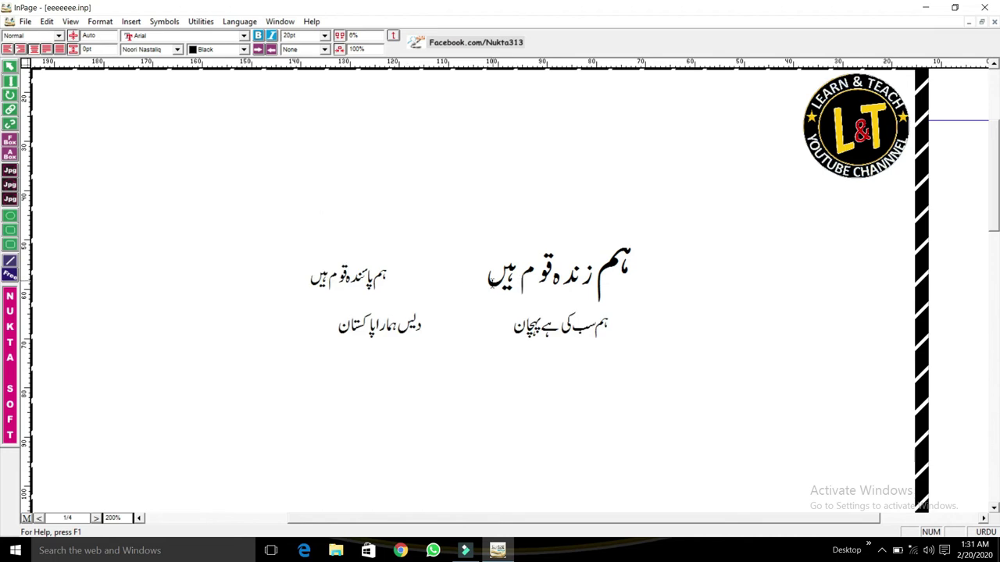
pyautogui.doubleClick(490, 279)
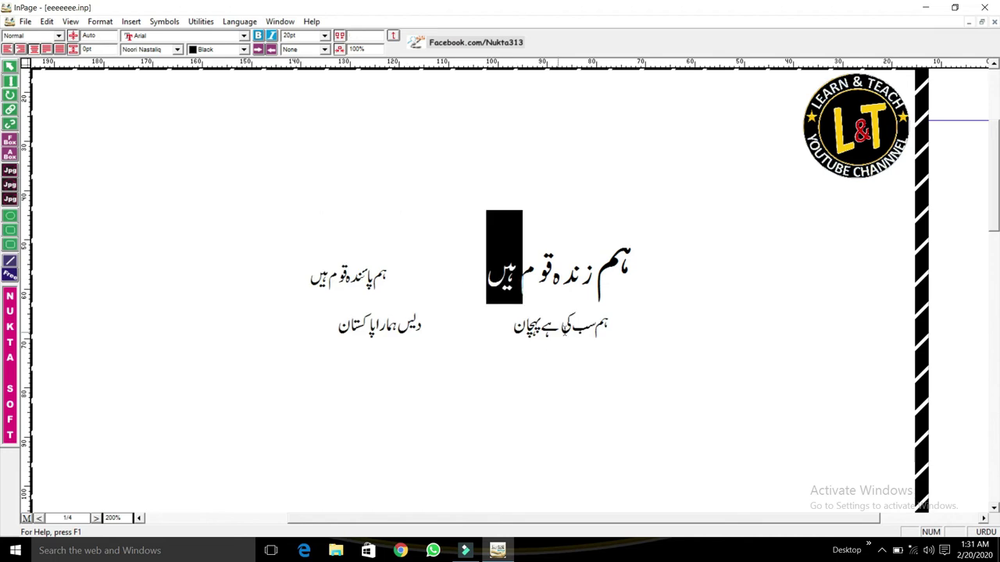
pyautogui.moveTo(465, 263)
pyautogui.mouseDown()
pyautogui.moveTo(390, 333)
pyautogui.moveTo(327, 337)
pyautogui.mouseUp()
pyautogui.click(434, 225)
pyautogui.click(614, 326)
pyautogui.doubleClick(593, 331)
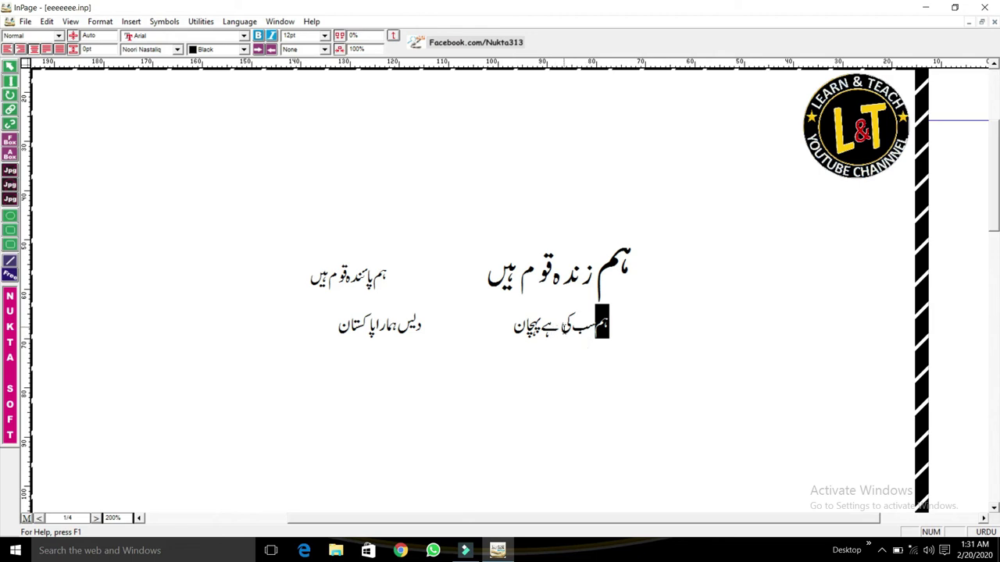
pyautogui.keyDown('shift'); pyautogui.click(557, 332); pyautogui.keyUp('shift')
pyautogui.keyDown('shift'); pyautogui.click(517, 351); pyautogui.keyUp('shift')
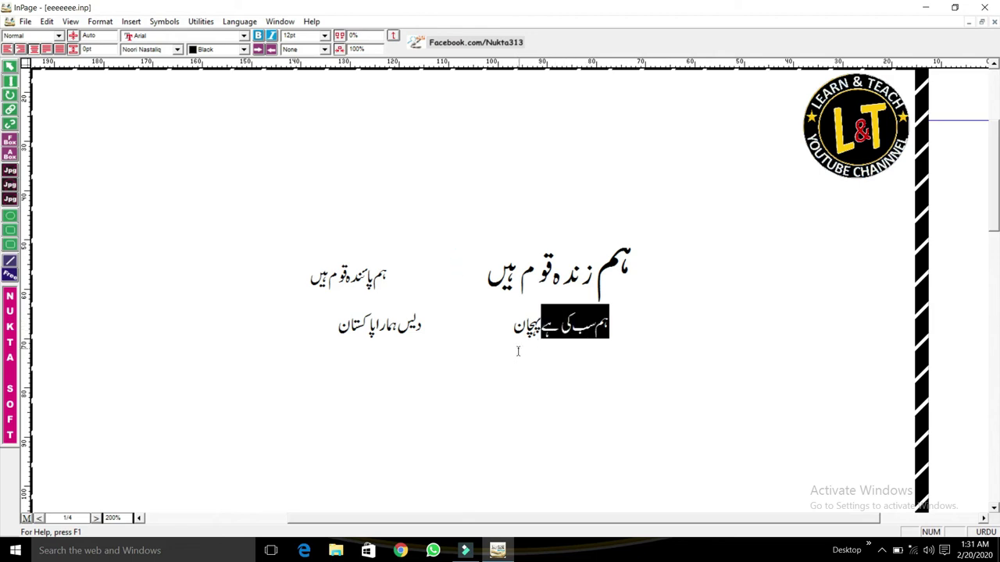
pyautogui.click(525, 352)
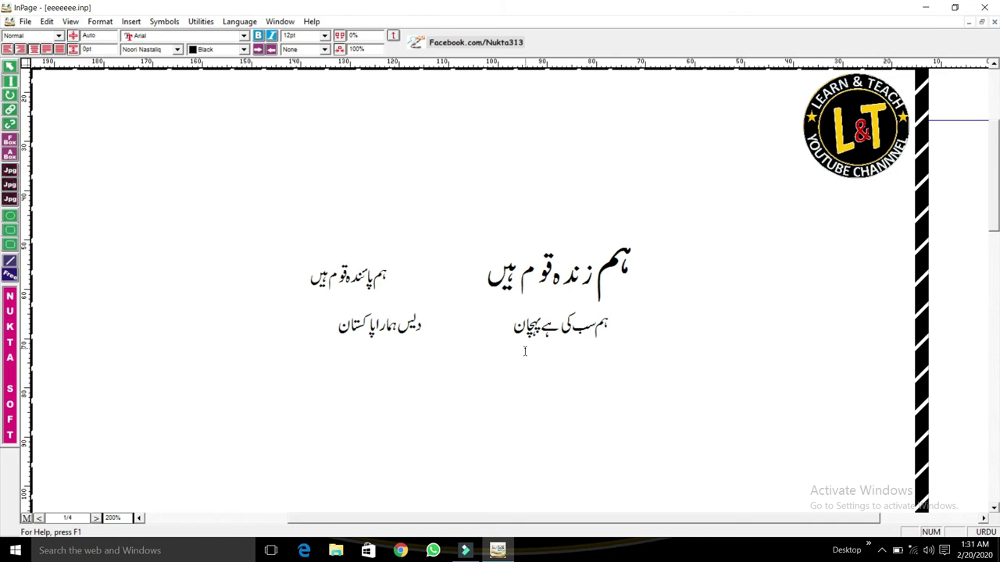
pyautogui.click(580, 319)
# Place the caret in the heading and delete the م from its first word
pyautogui.doubleClick(633, 266)
pyautogui.moveTo(505, 217); pyautogui.dragTo(494, 300)
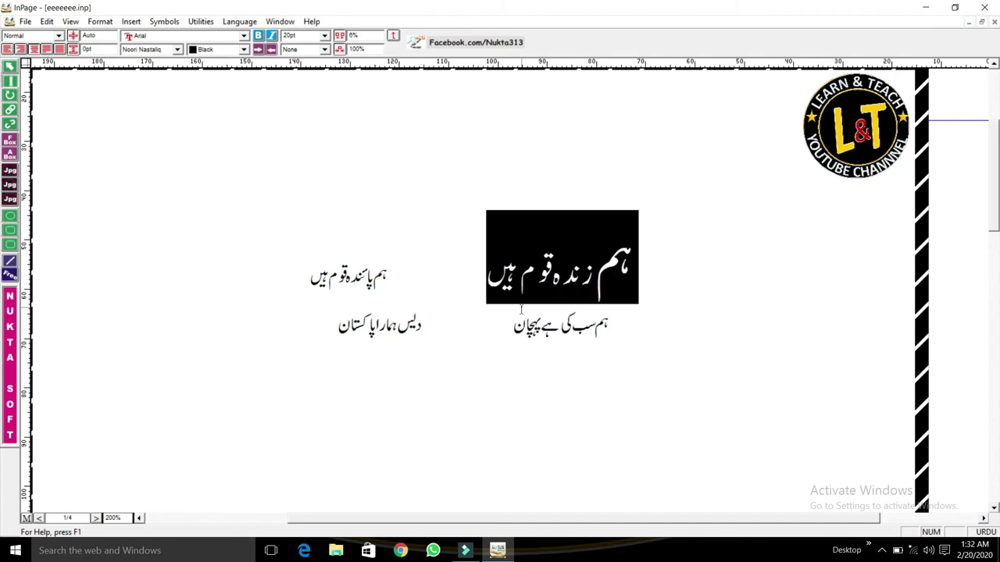
pyautogui.click(635, 274)
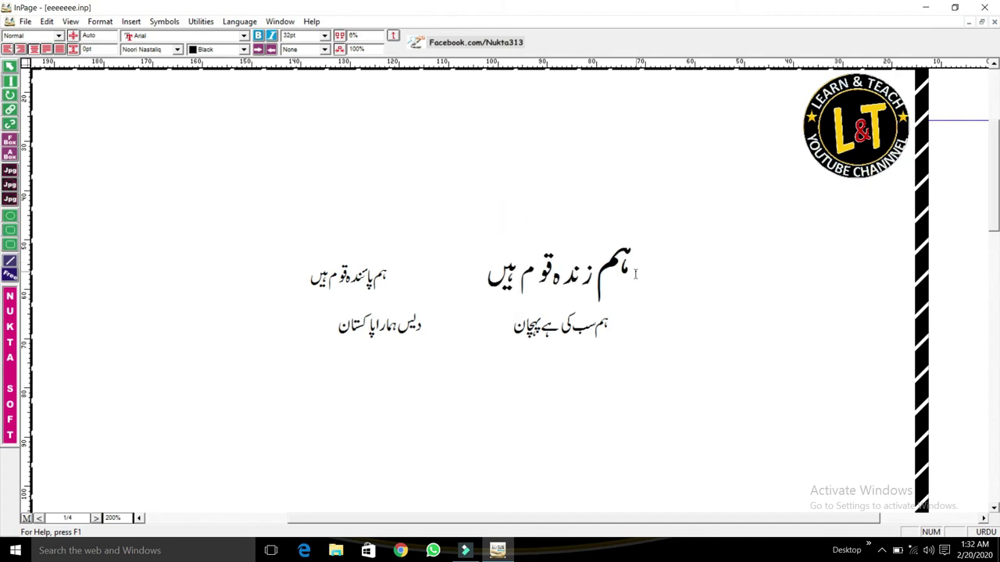
pyautogui.press('Delete')
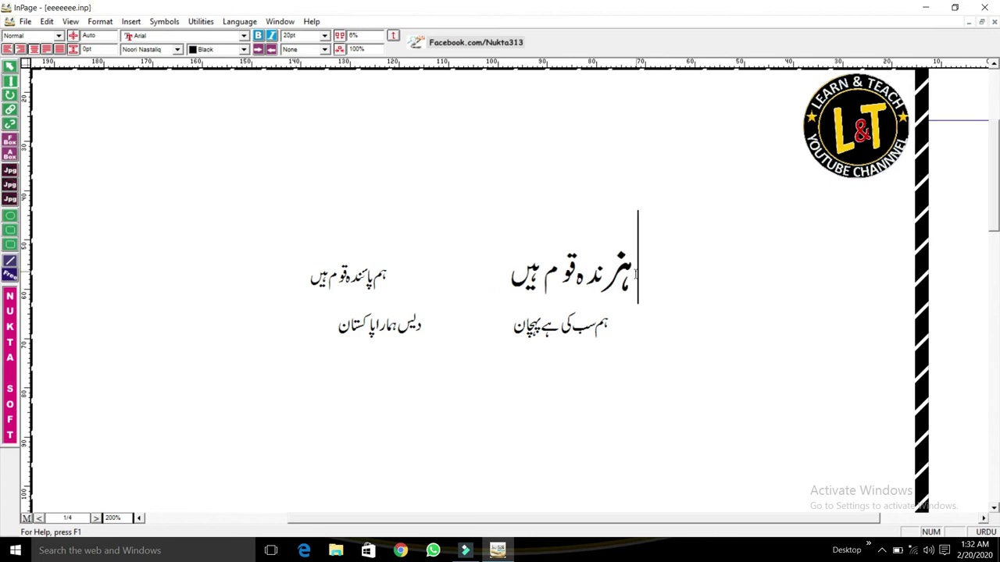
# Delete and retype ز, then remove the whole heading line
pyautogui.press('Delete')
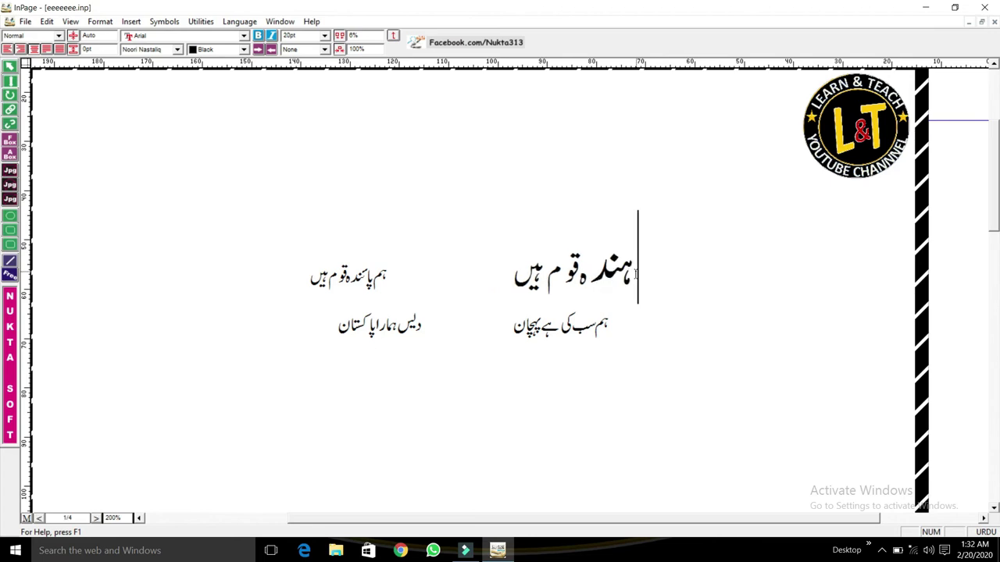
pyautogui.write('ز')
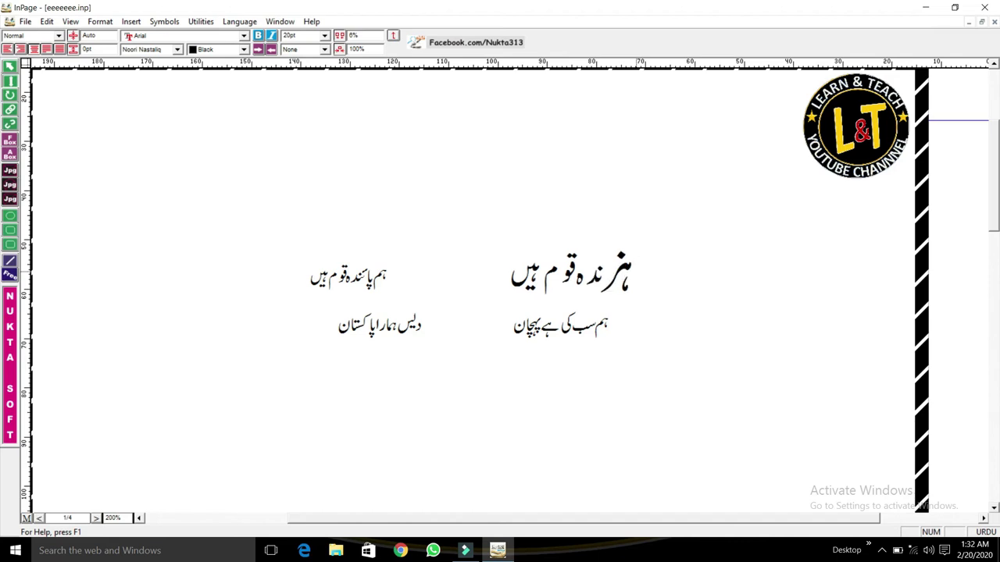
pyautogui.hotkey('ctrl', 'a')
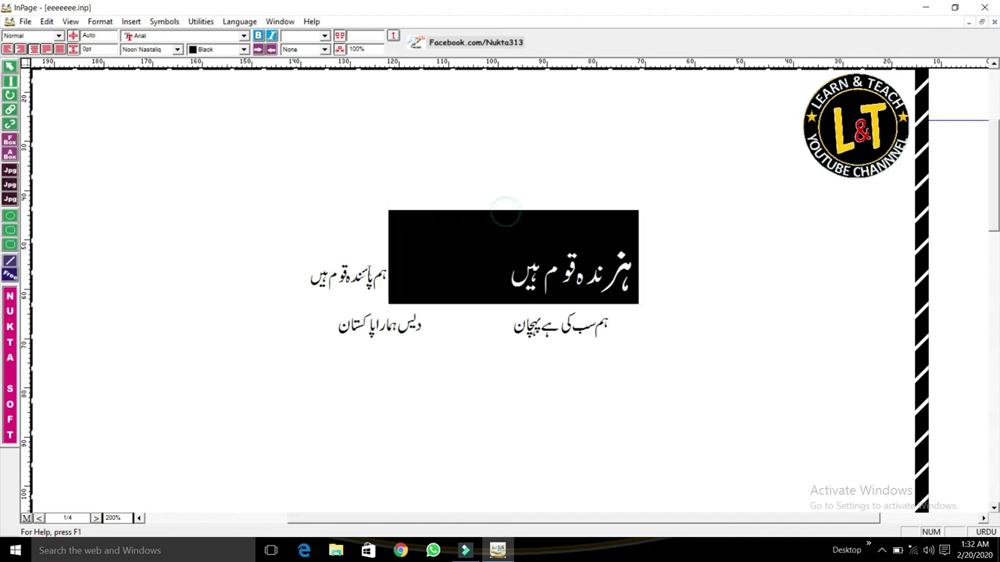
pyautogui.press('Delete')
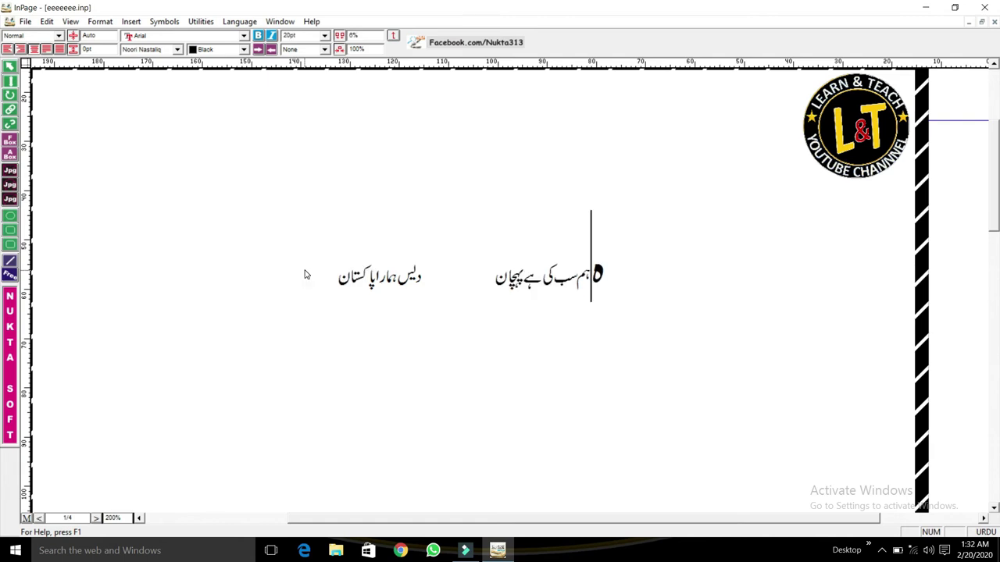
pyautogui.press('Delete')
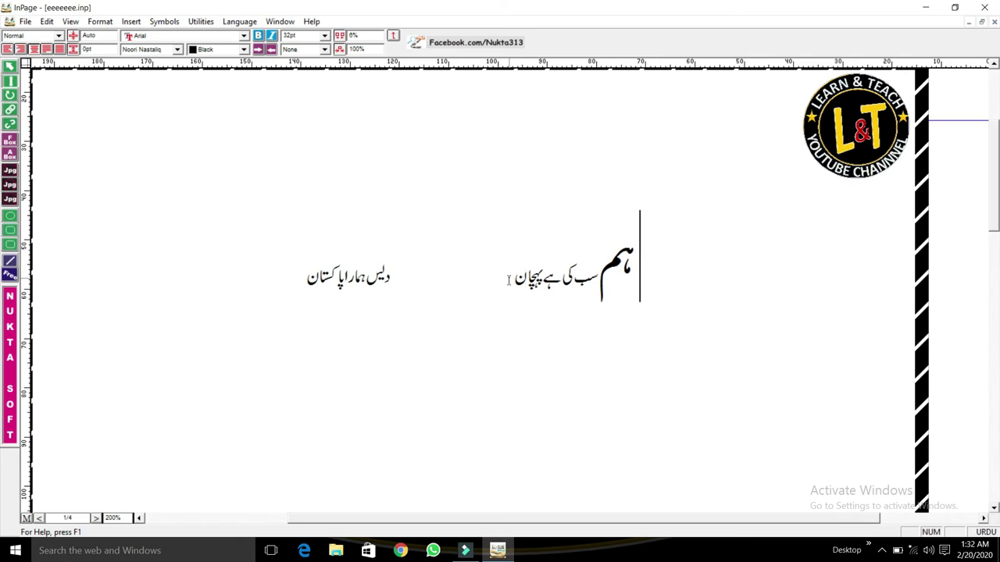
# Select the line 'ہم سب کی ہے پہچان' and replace it with ہ
pyautogui.moveTo(642, 275); pyautogui.dragTo(296, 277)
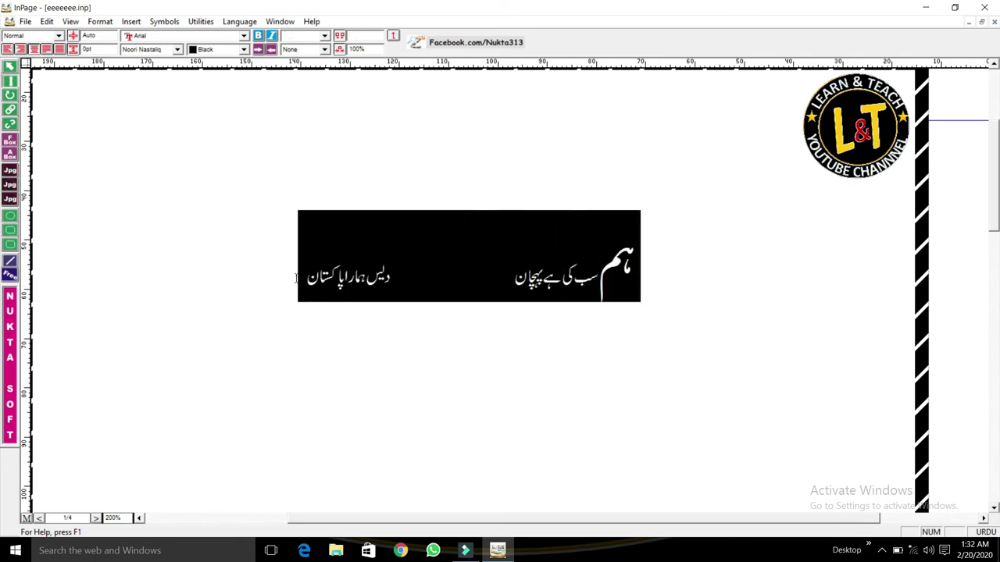
pyautogui.click(296, 279)
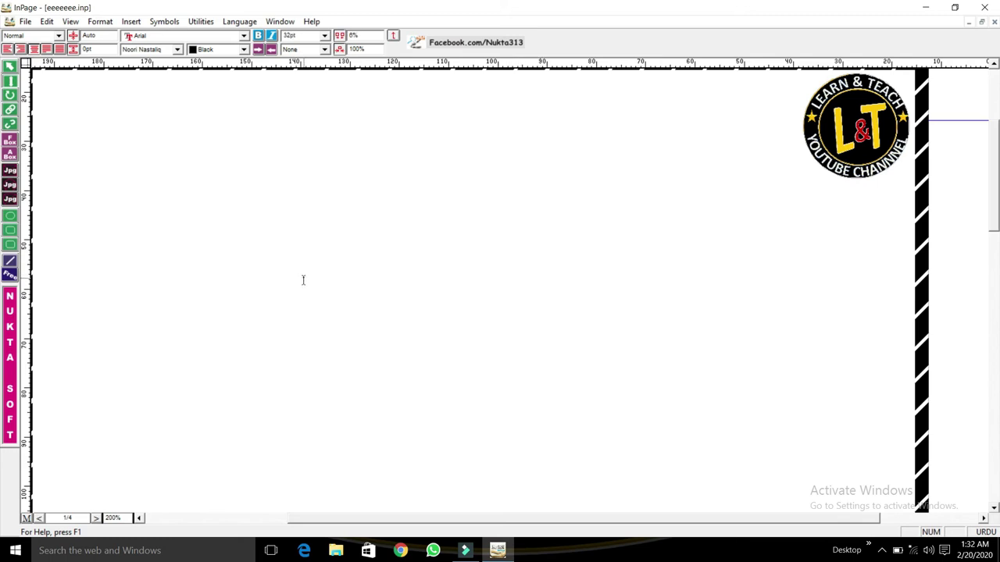
pyautogui.moveTo(642, 235)
pyautogui.mouseDown()
pyautogui.moveTo(538, 210)
pyautogui.moveTo(306, 235)
pyautogui.mouseUp()
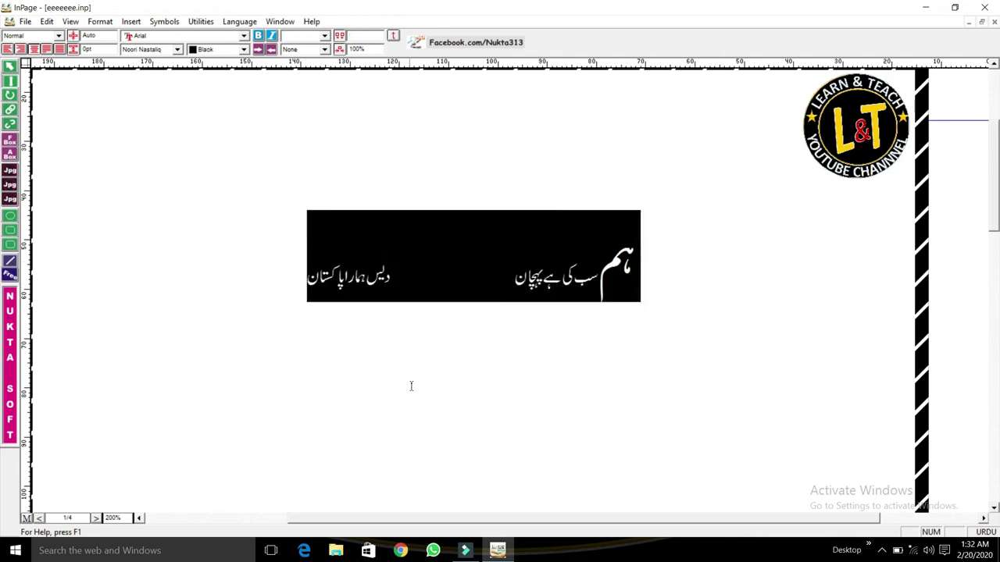
pyautogui.click(335, 304)
pyautogui.moveTo(640, 234); pyautogui.dragTo(296, 298)
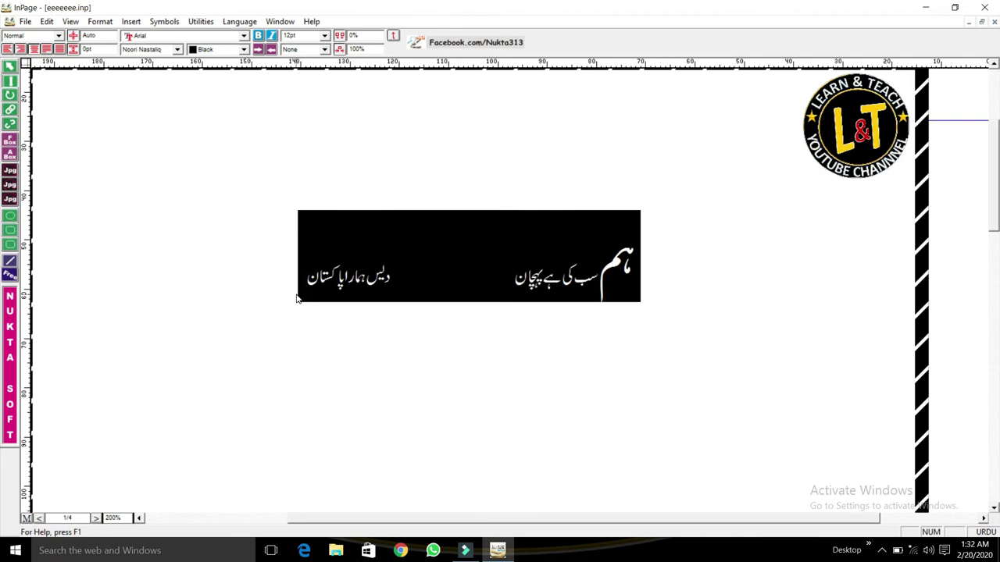
pyautogui.write('ہ')
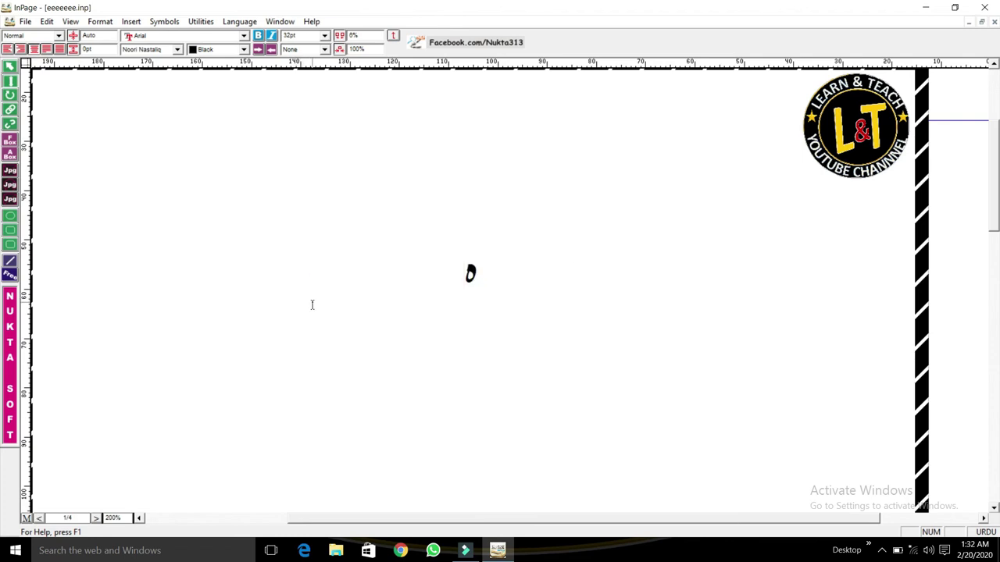
# Undo the replacement, check the last edit with undo and redo, and select the channel logo picture
pyautogui.hotkey('ctrl', 'z')
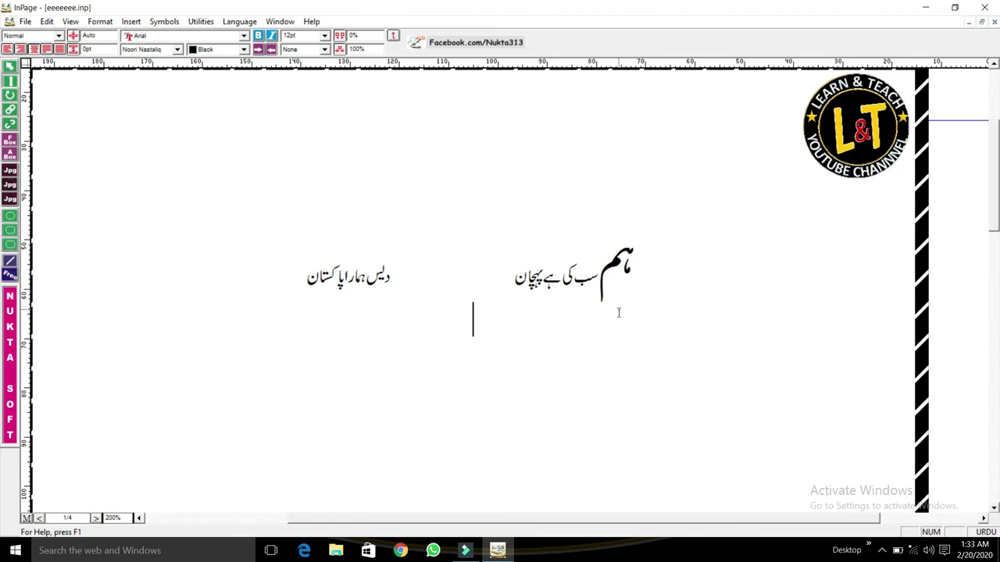
pyautogui.hotkey('ctrl', 'z')
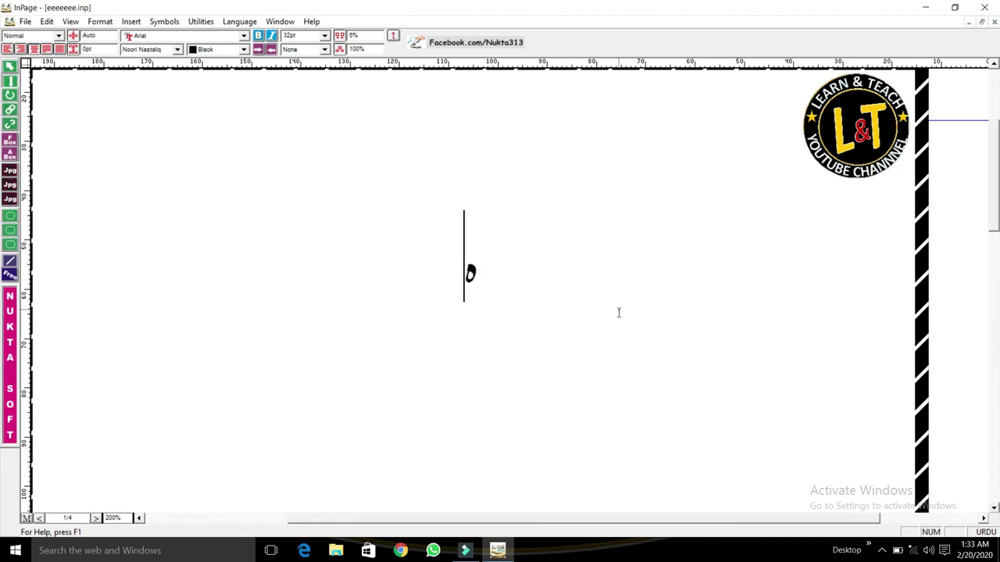
pyautogui.hotkey('ctrl', 'y')
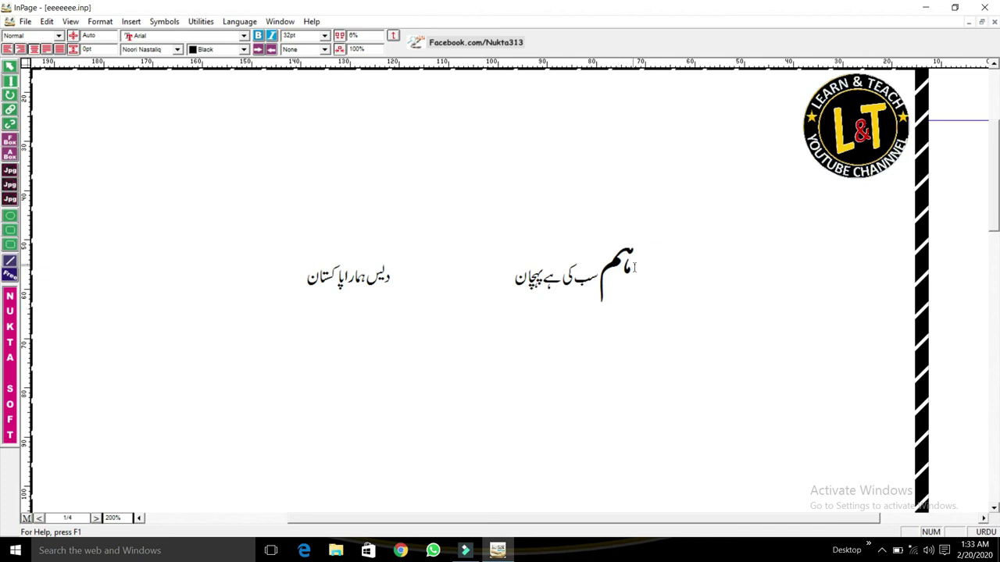
pyautogui.click(666, 112)
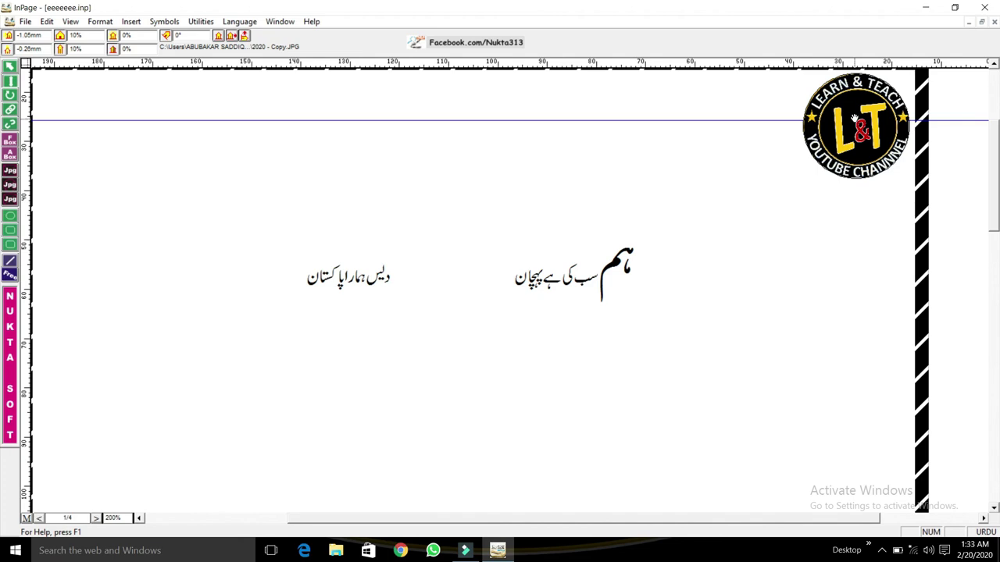
pyautogui.moveTo(853, 117)
pyautogui.mouseDown()
pyautogui.moveTo(833, 117)
pyautogui.moveTo(872, 118)
pyautogui.moveTo(857, 132)
pyautogui.mouseUp()
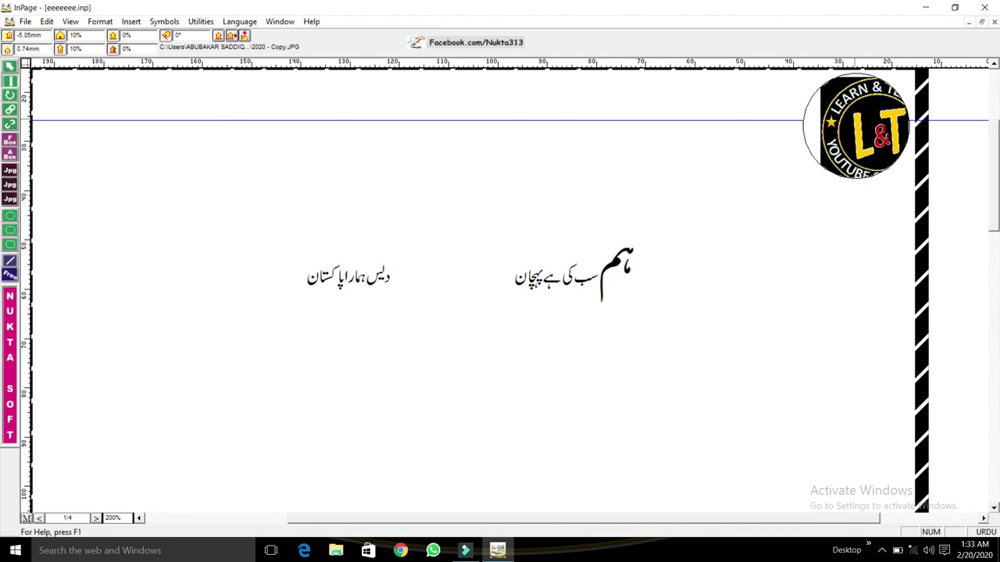
pyautogui.moveTo(858, 132)
pyautogui.mouseDown()
pyautogui.moveTo(847, 132)
pyautogui.moveTo(856, 135)
pyautogui.mouseUp()
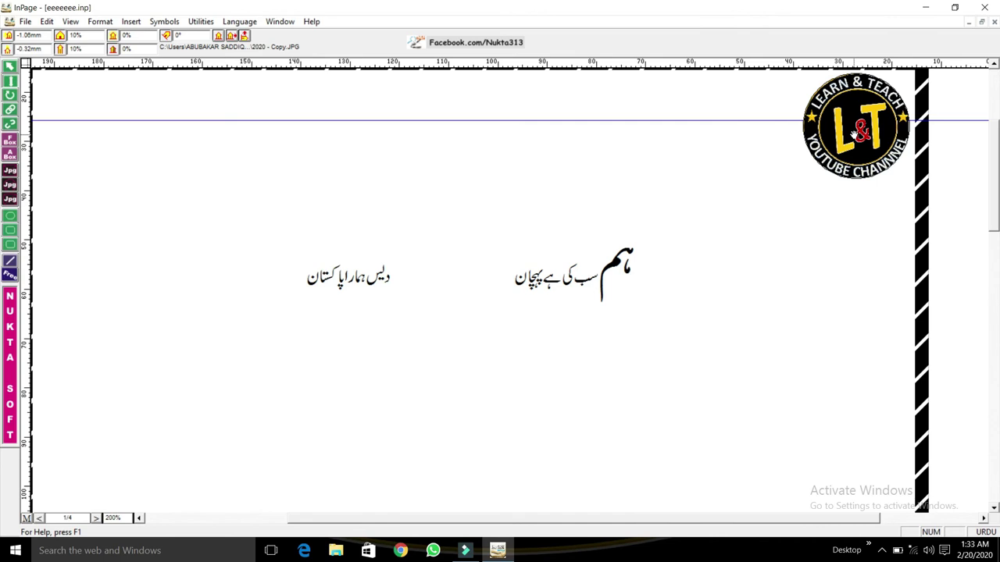
pyautogui.click(853, 134)
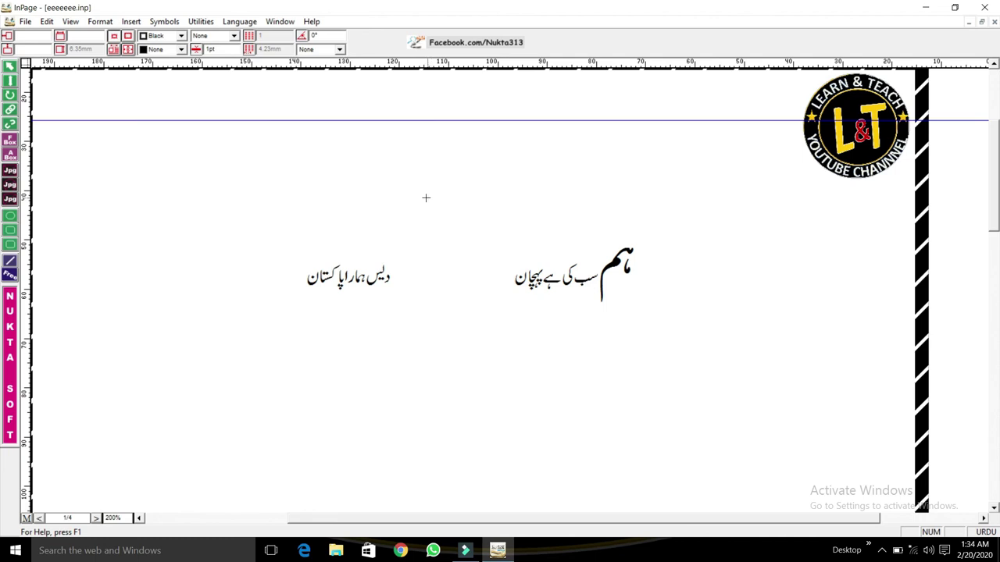
# Draw a text box near the top of the page and type 'پاکستان' in it
pyautogui.click(257, 113)
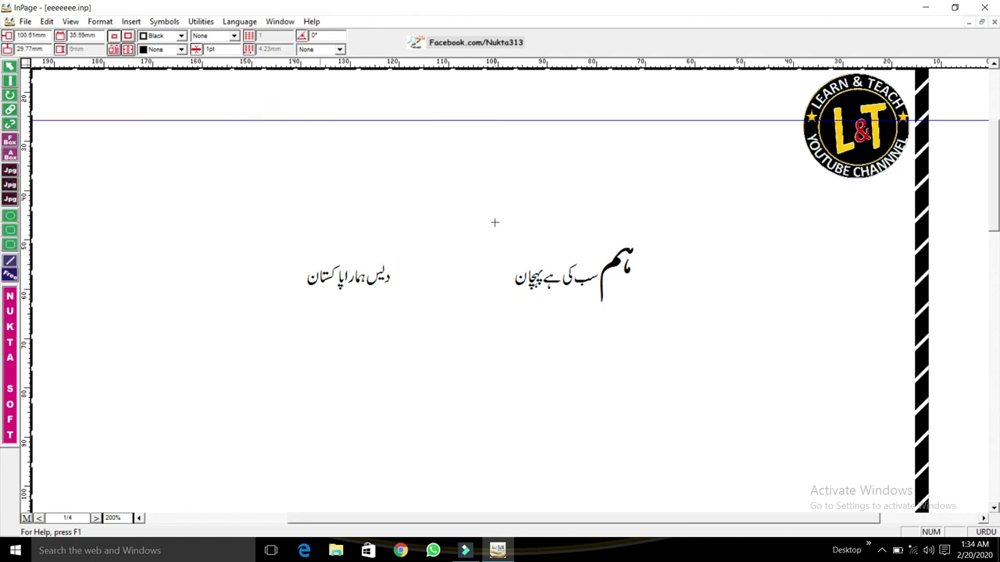
pyautogui.moveTo(494, 223); pyautogui.dragTo(495, 176)
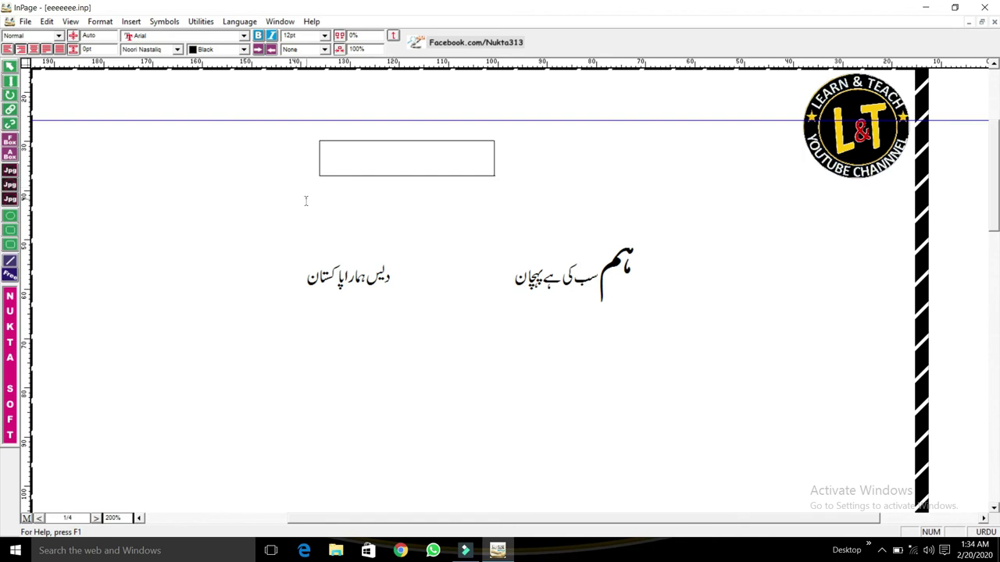
pyautogui.write('پکس')
pyautogui.press('BackSpace')
pyautogui.press('BackSpace')
pyautogui.press('BackSpace')
pyautogui.write('پاکستا')
pyautogui.write('ن')
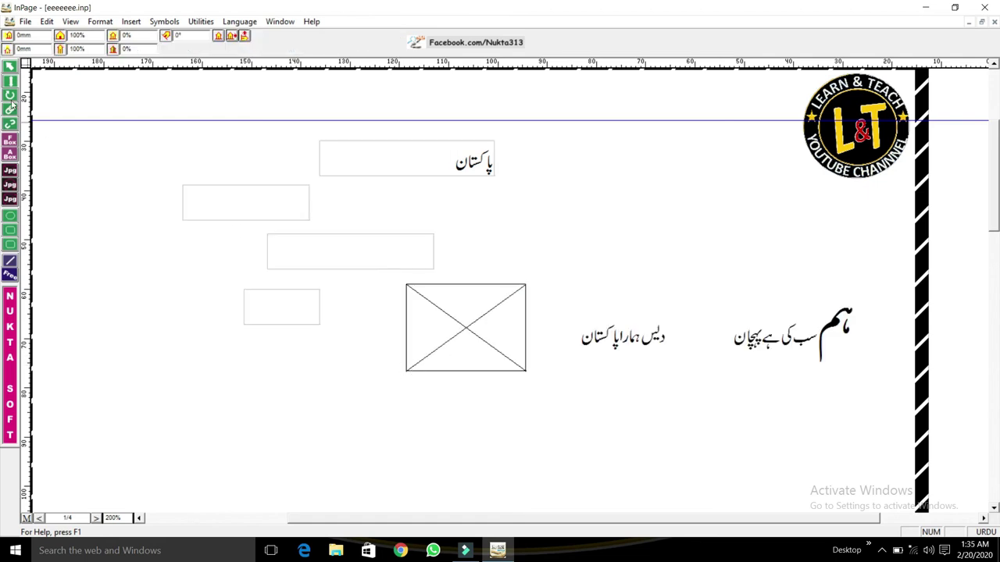
# Move the rectangular picture frame below the small text box
pyautogui.click(10, 67)
pyautogui.moveTo(467, 325); pyautogui.dragTo(326, 371)
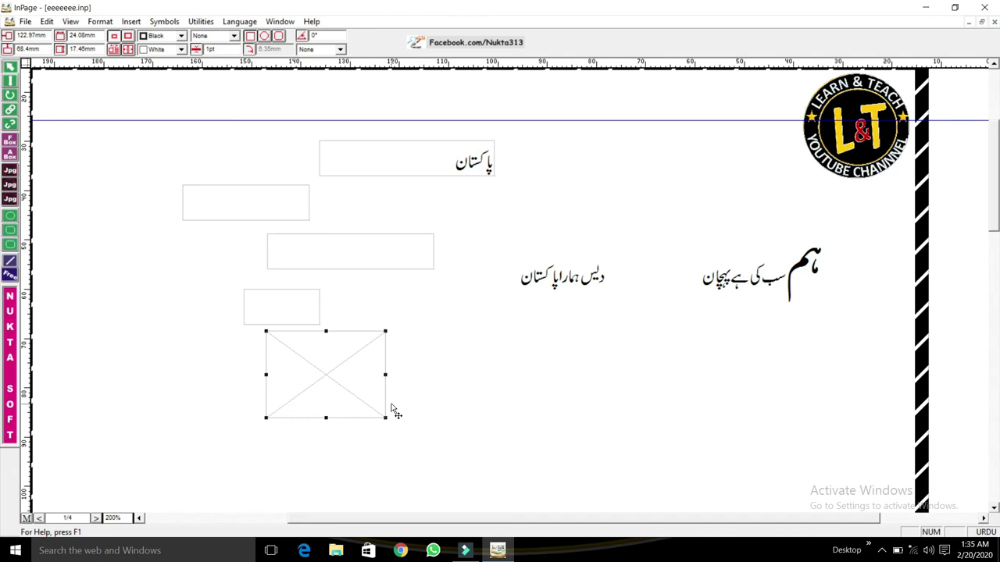
pyautogui.click(391, 404)
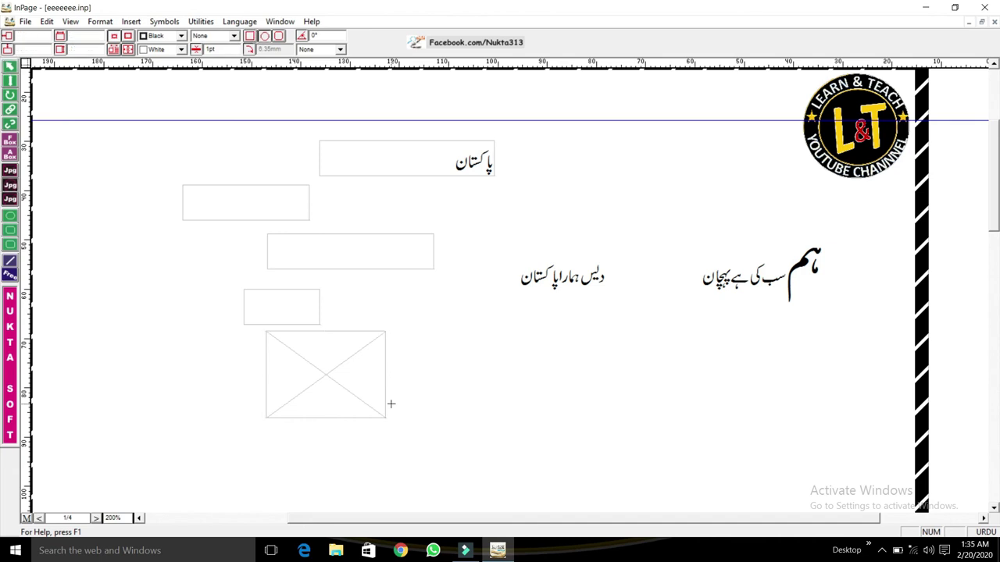
# Draw an oval, a round and a rounded-rectangle picture frame beside it
pyautogui.moveTo(431, 343); pyautogui.dragTo(566, 442)
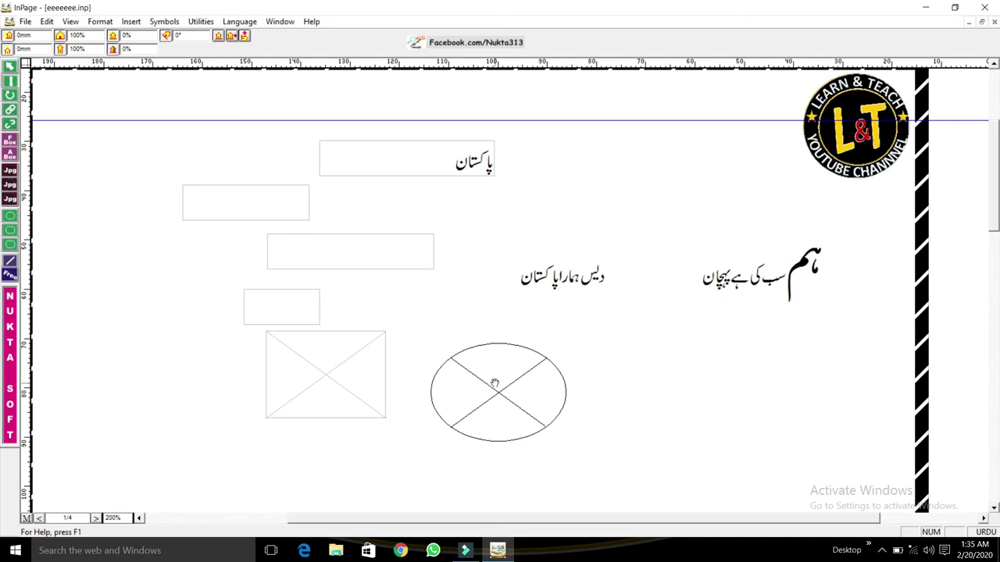
pyautogui.click(494, 382)
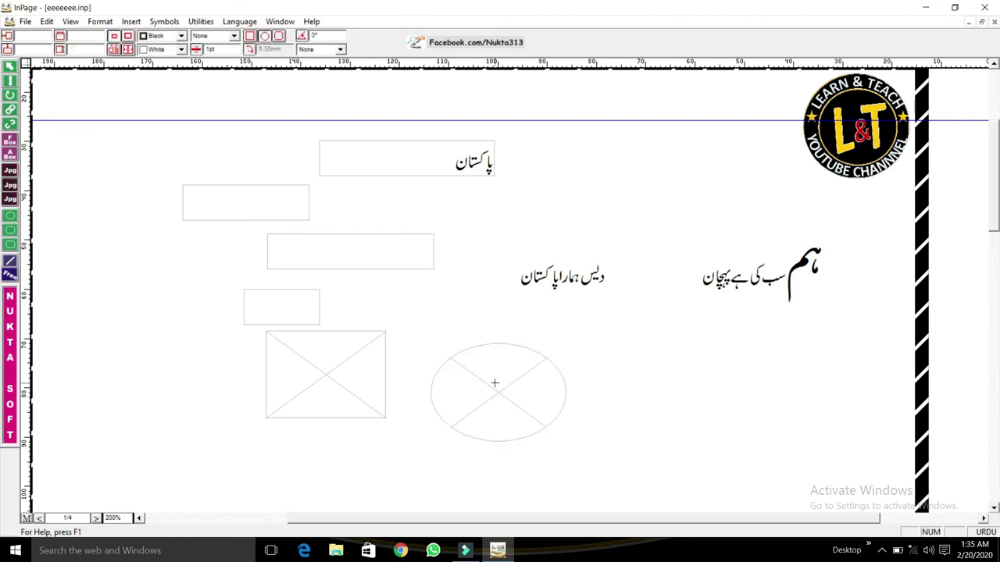
pyautogui.moveTo(663, 352)
pyautogui.mouseDown()
pyautogui.moveTo(810, 449)
pyautogui.moveTo(794, 474)
pyautogui.mouseUp()
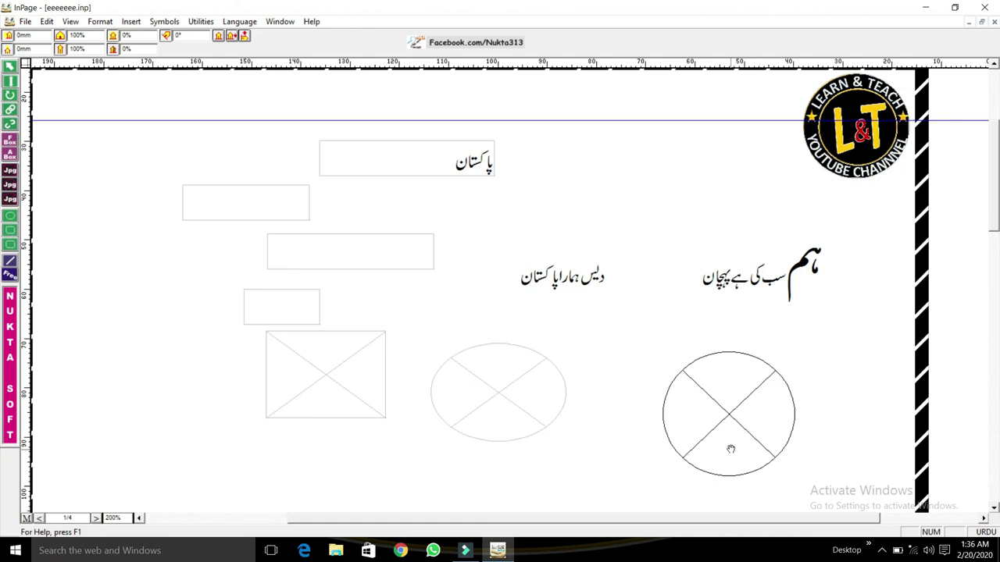
pyautogui.click(730, 449)
pyautogui.moveTo(598, 346)
pyautogui.mouseDown()
pyautogui.moveTo(652, 408)
pyautogui.moveTo(796, 485)
pyautogui.moveTo(701, 417)
pyautogui.moveTo(733, 385)
pyautogui.mouseUp()
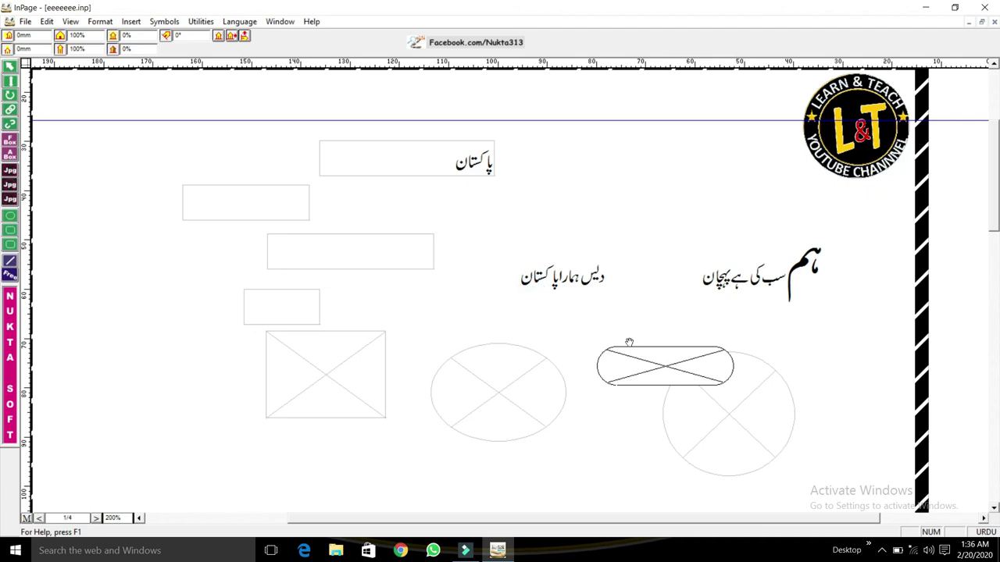
# Drag the rounded picture frame up beside 'پاکستان', then view and cancel its object properties
pyautogui.click(522, 297)
pyautogui.click(656, 364)
pyautogui.moveTo(633, 332); pyautogui.dragTo(616, 195)
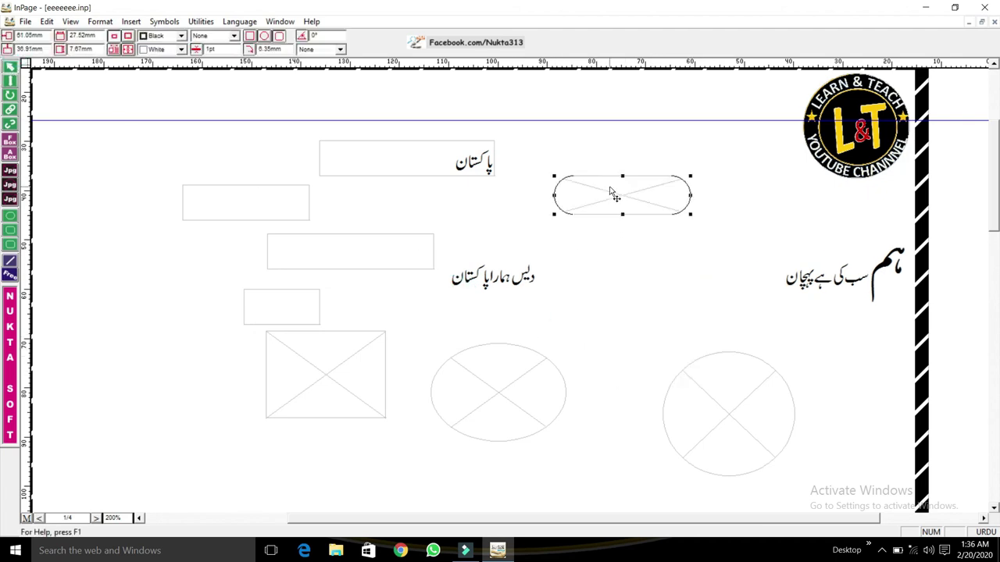
pyautogui.doubleClick(613, 194)
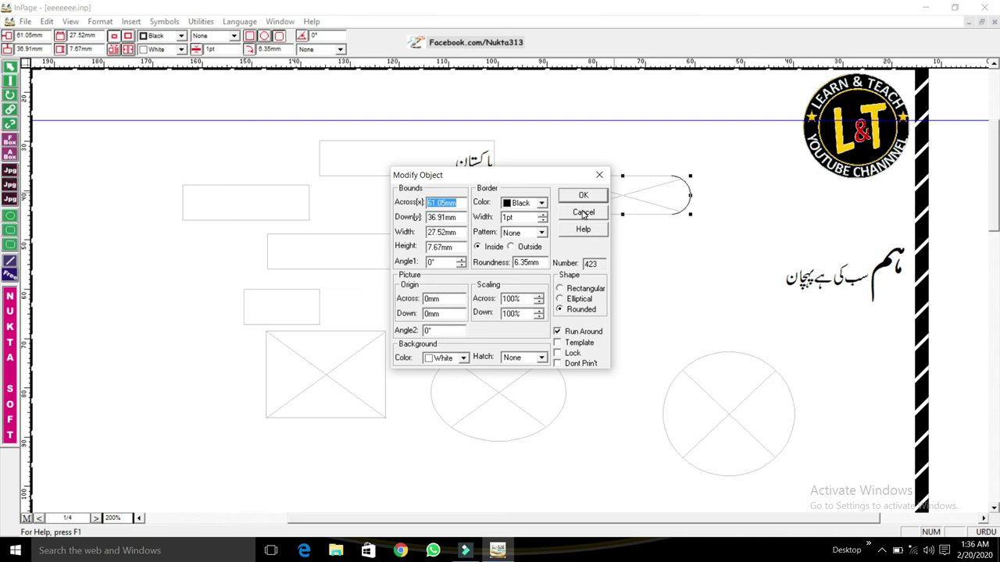
pyautogui.click(583, 213)
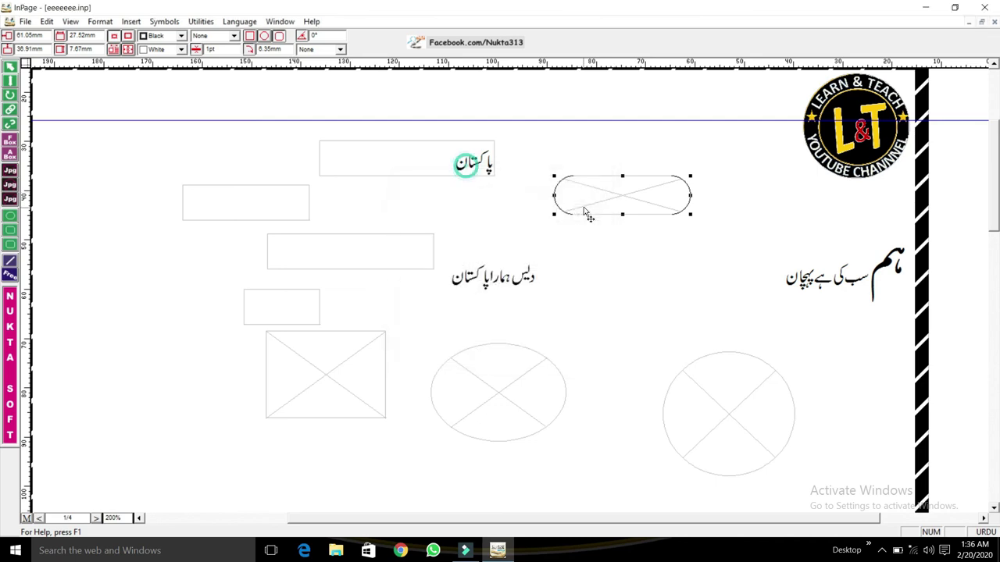
pyautogui.click(576, 275)
# Draw four rectangles around the page, including a tall one and a wide flat one
pyautogui.moveTo(574, 275); pyautogui.dragTo(688, 351)
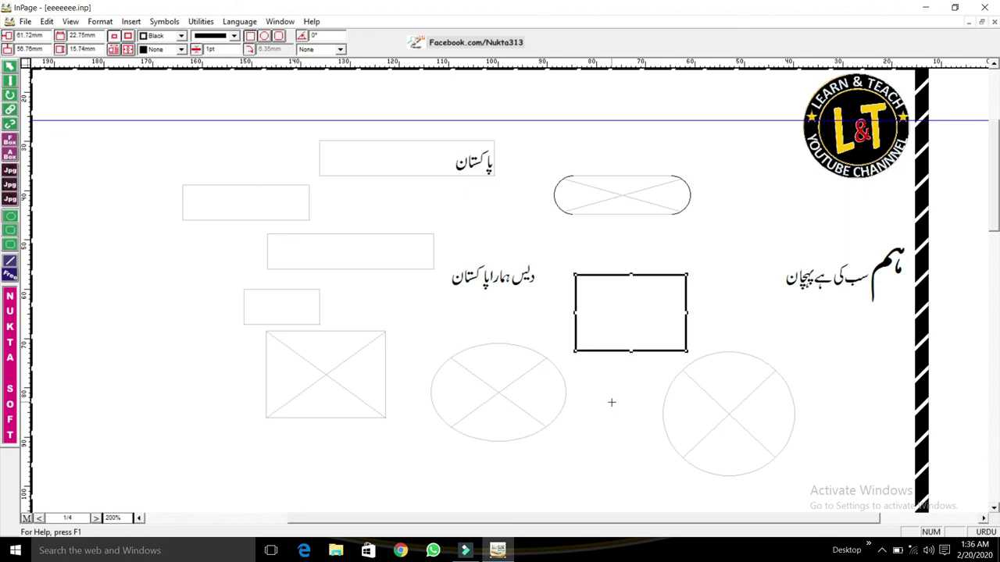
pyautogui.moveTo(602, 392)
pyautogui.mouseDown()
pyautogui.moveTo(539, 533)
pyautogui.moveTo(573, 496)
pyautogui.mouseUp()
pyautogui.moveTo(395, 378); pyautogui.dragTo(551, 406)
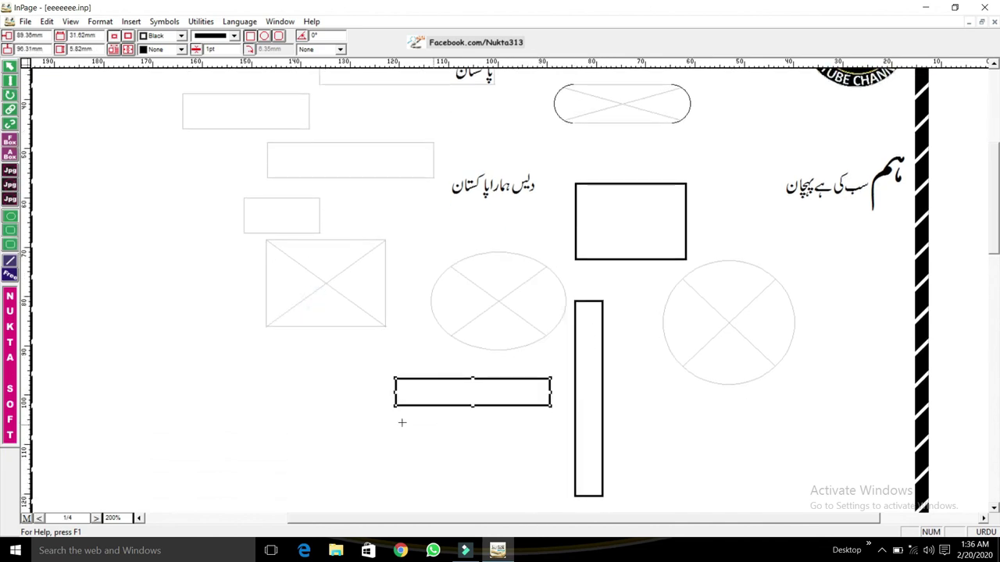
pyautogui.moveTo(198, 343); pyautogui.dragTo(361, 391)
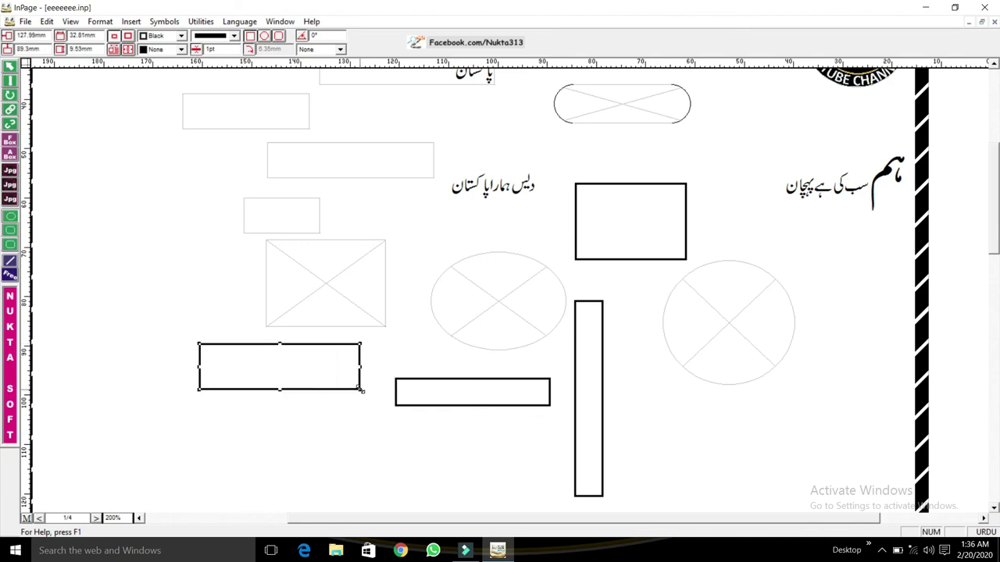
pyautogui.click(360, 390)
# Draw an ellipse at the lower right, a circle near the left edge, and a tall narrow ellipse
pyautogui.moveTo(645, 406)
pyautogui.mouseDown()
pyautogui.moveTo(811, 468)
pyautogui.moveTo(837, 468)
pyautogui.mouseUp()
pyautogui.moveTo(113, 175); pyautogui.dragTo(215, 267)
pyautogui.moveTo(129, 310); pyautogui.dragTo(171, 469)
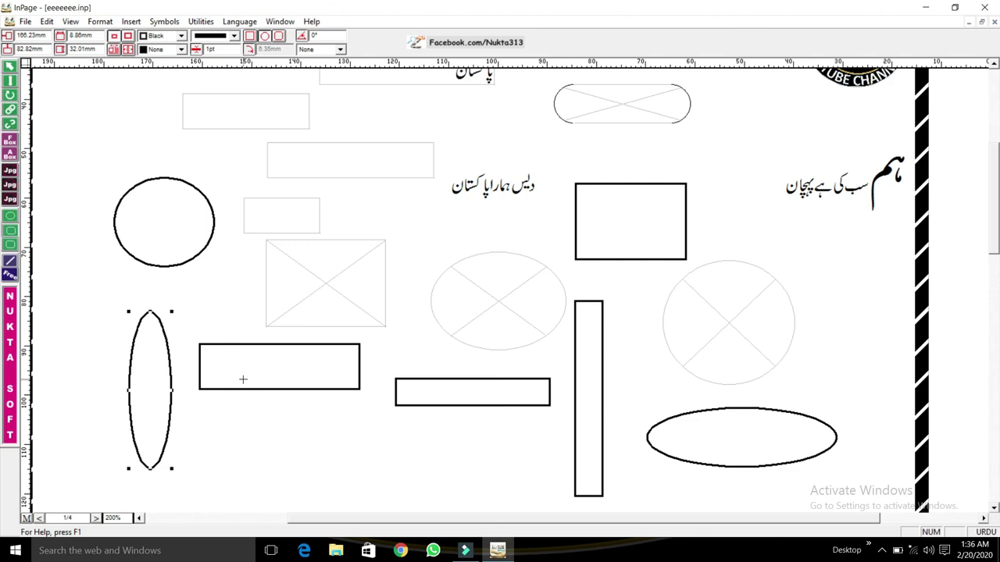